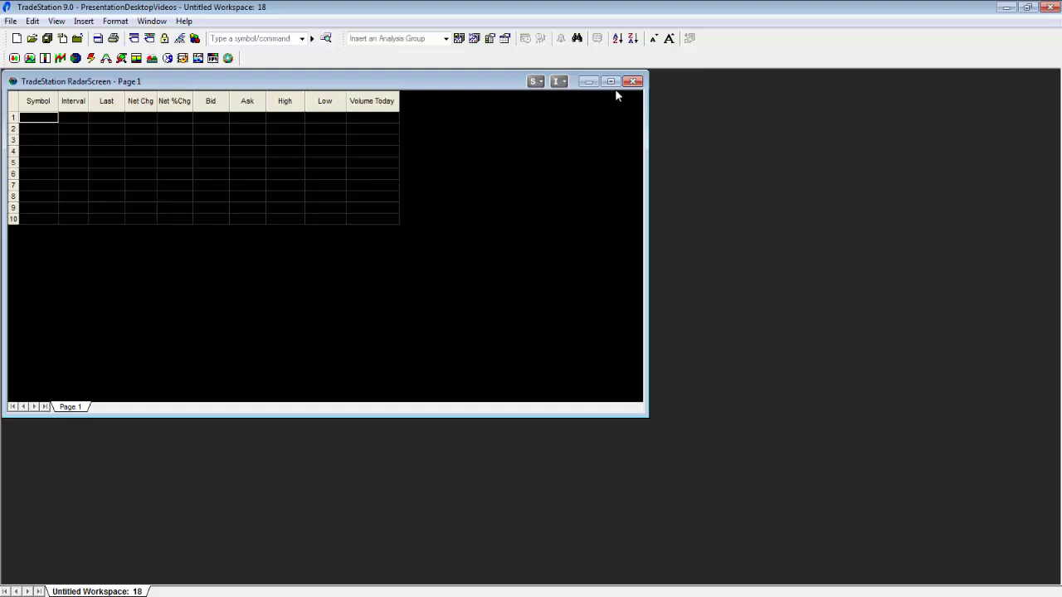
Maximize the RadarScreen window.
left_click(611, 81)
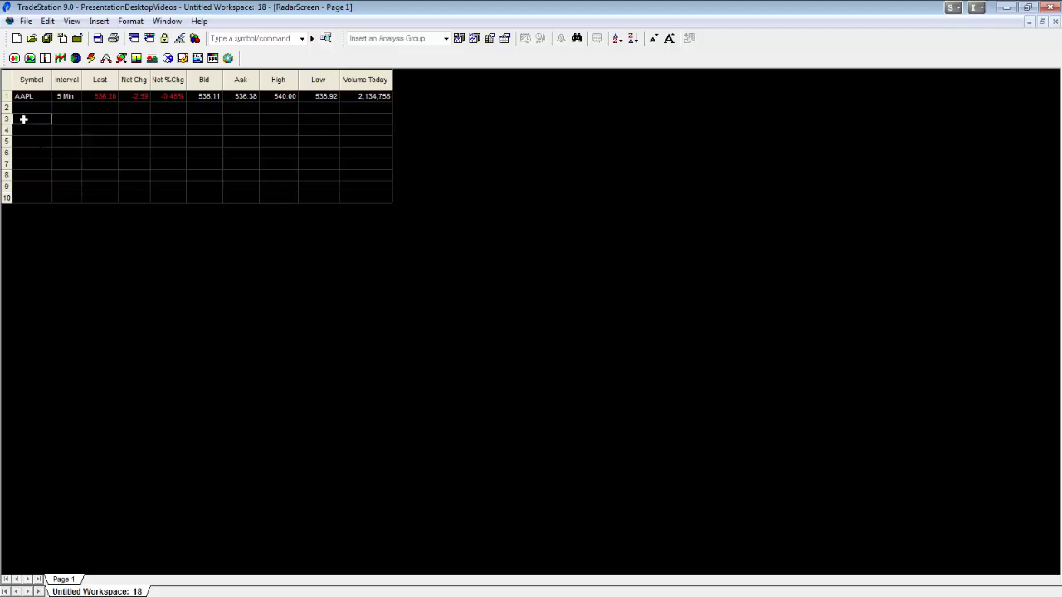
right_click(25, 121)
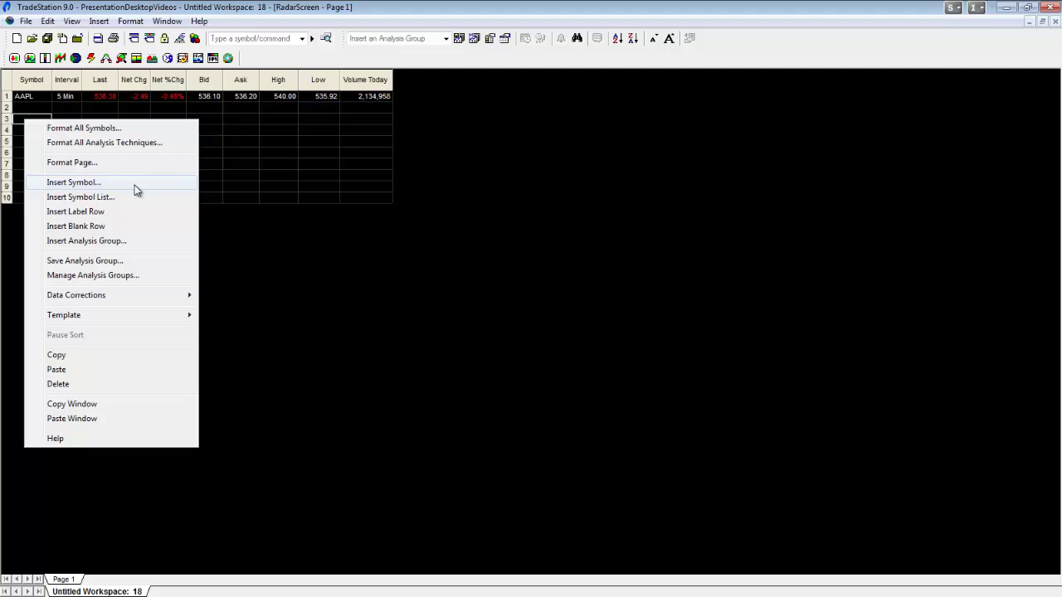
left_click(274, 146)
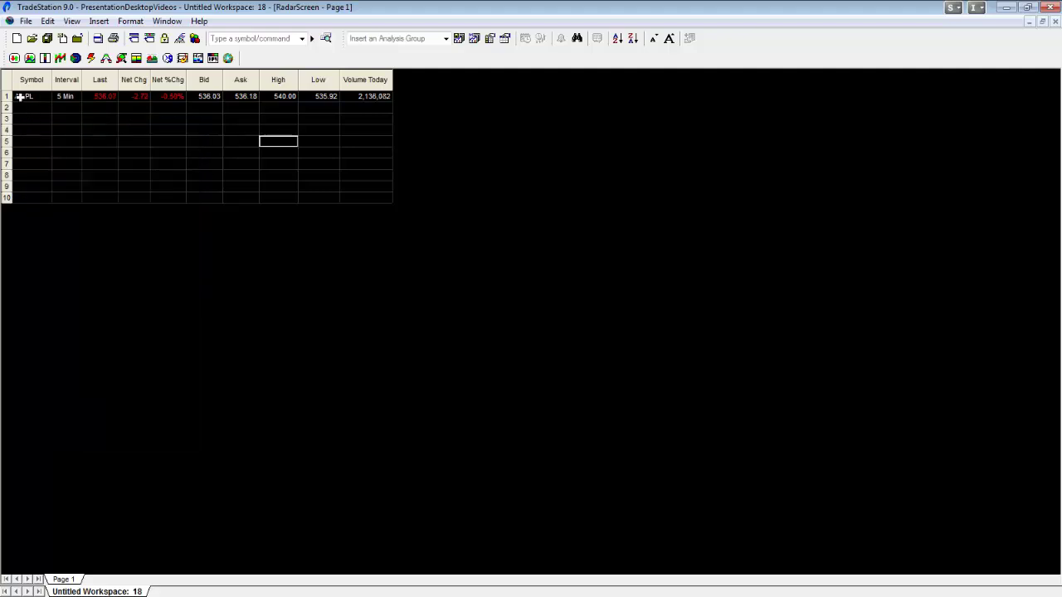
Insert the TradeStation symbol list "ALL: 5-day Avg Vol" from the Largest Volume Stocks category at row 3.
right_click(25, 117)
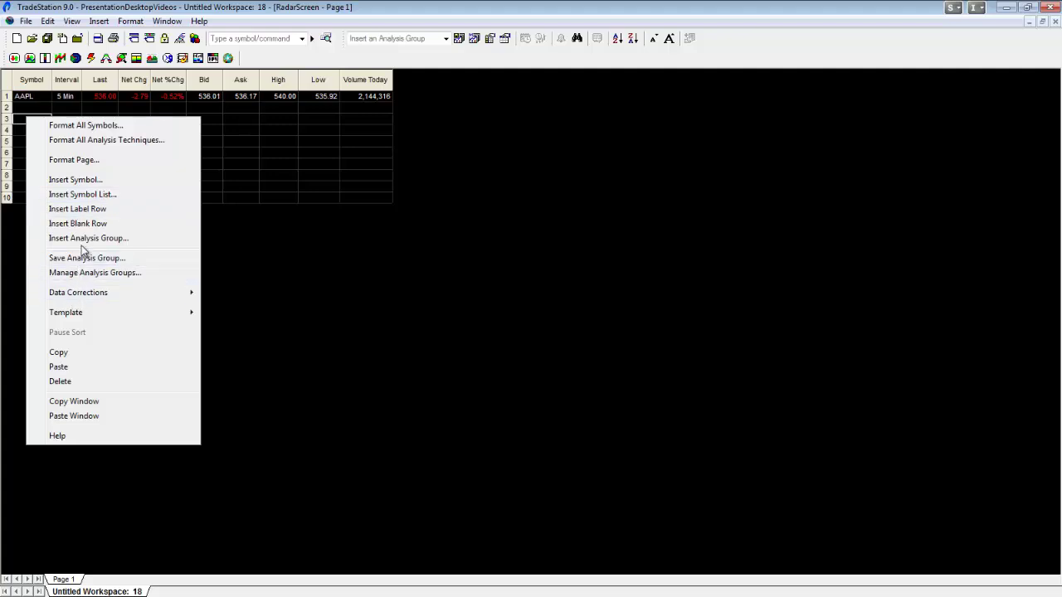
left_click(117, 194)
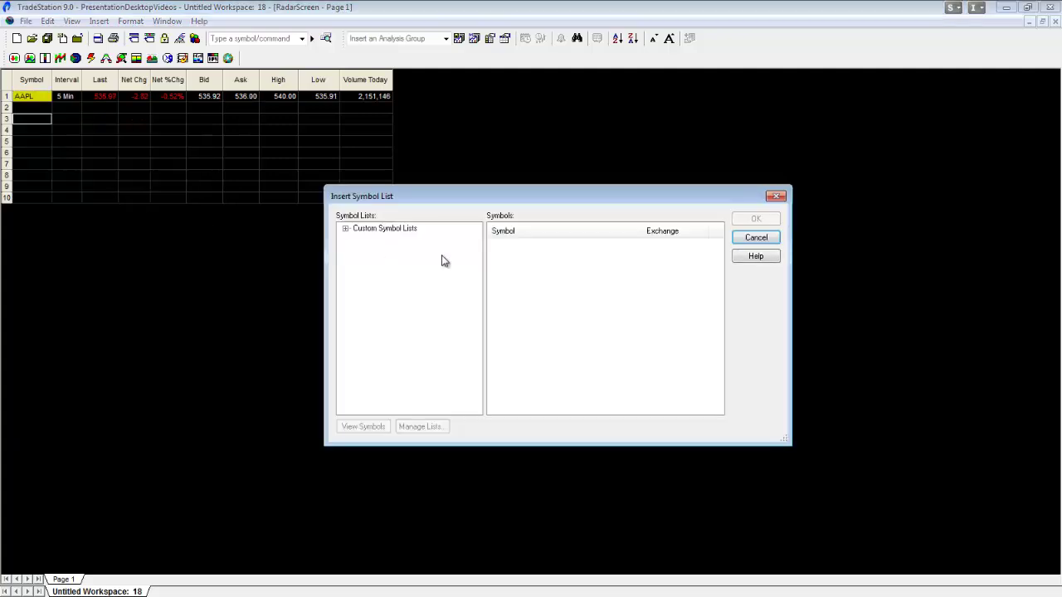
left_click(346, 228)
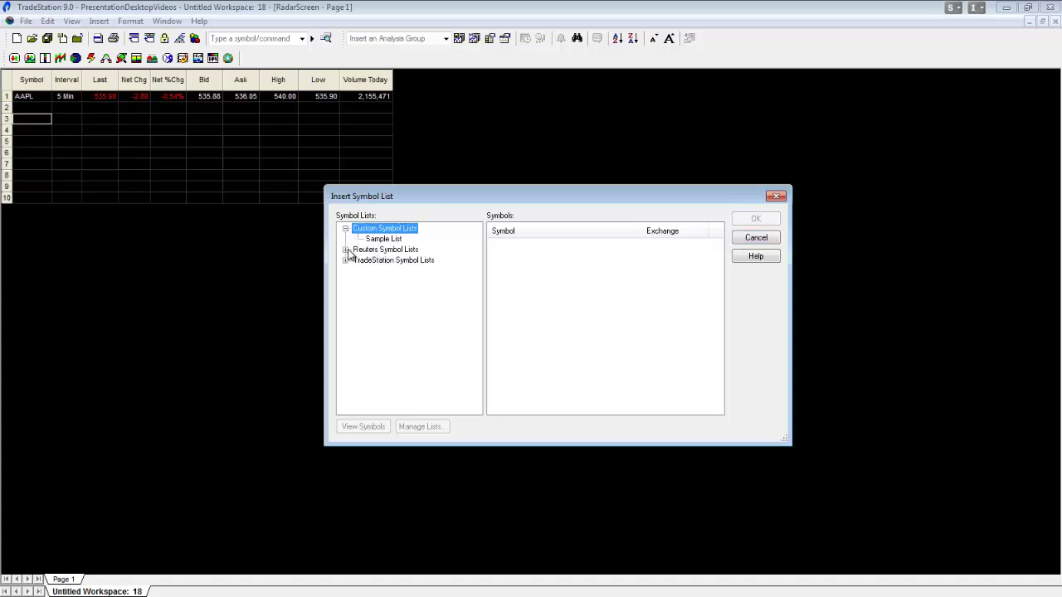
left_click(346, 250)
left_click(346, 271)
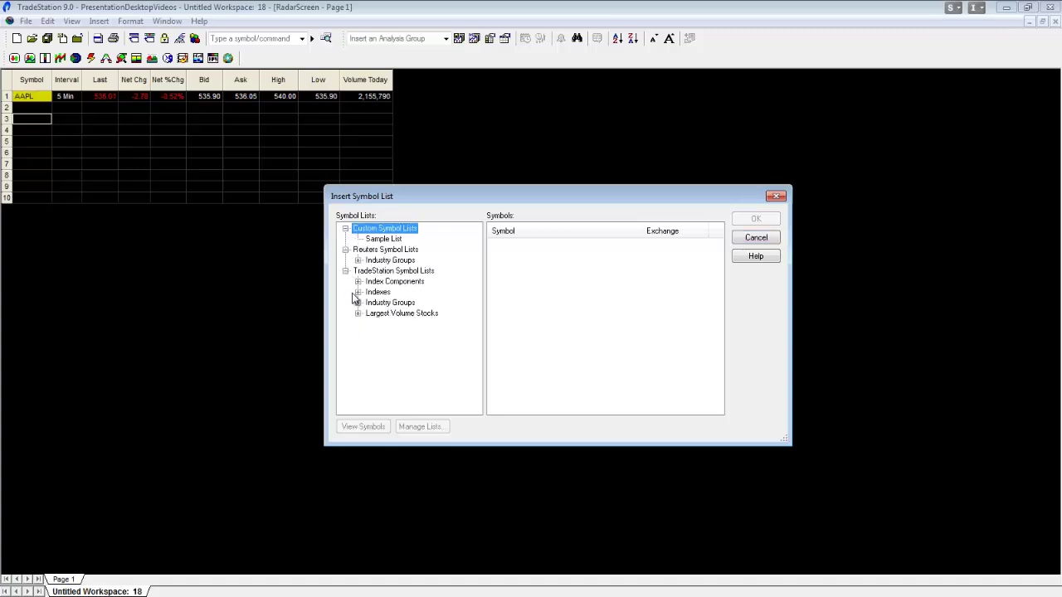
left_click(358, 292)
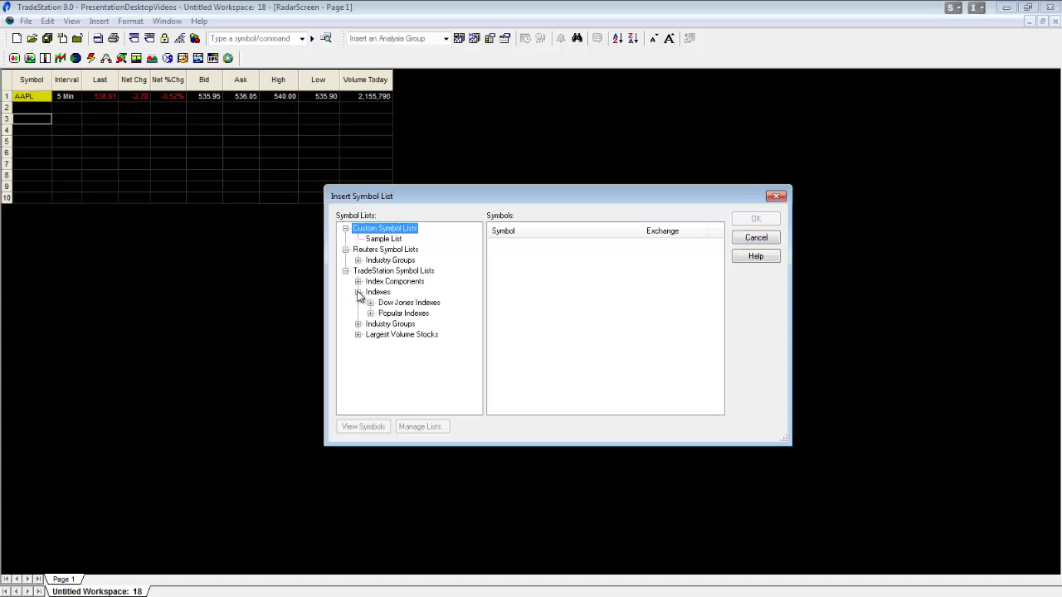
left_click(371, 345)
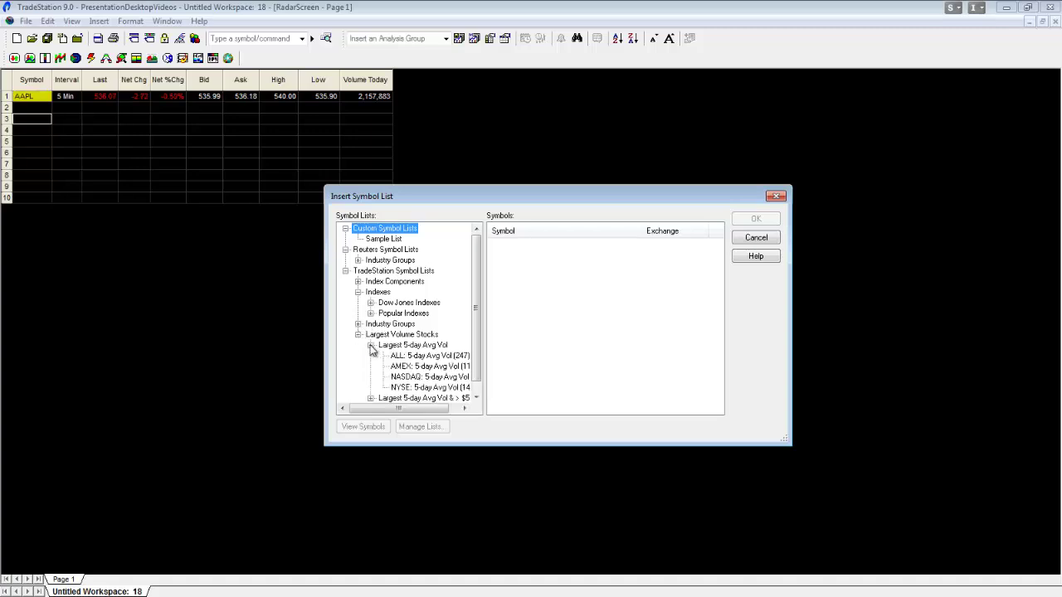
scroll(473, 320, "down", 1)
left_click(448, 356)
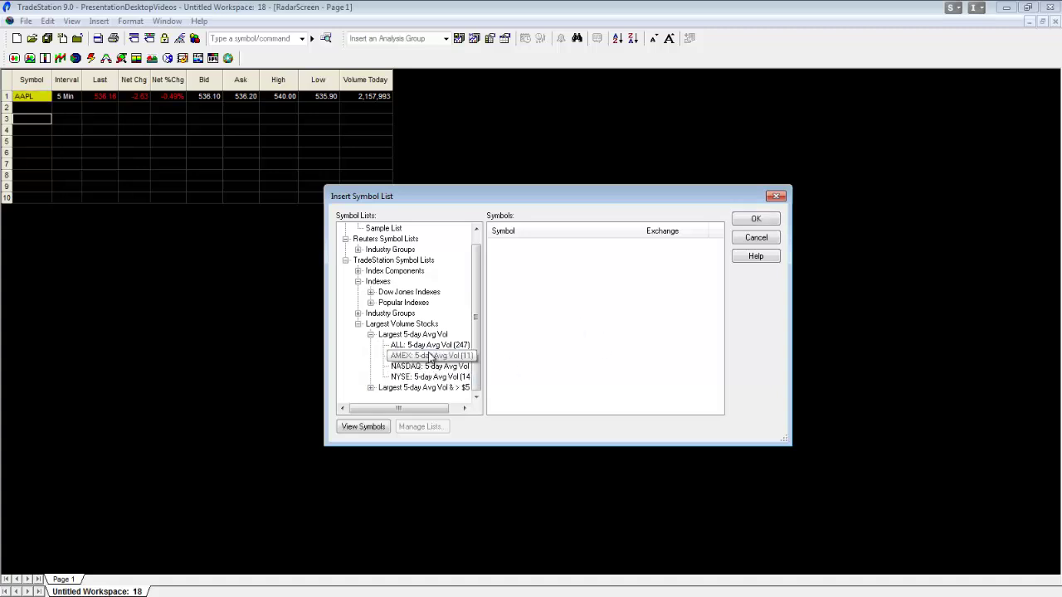
key("Up")
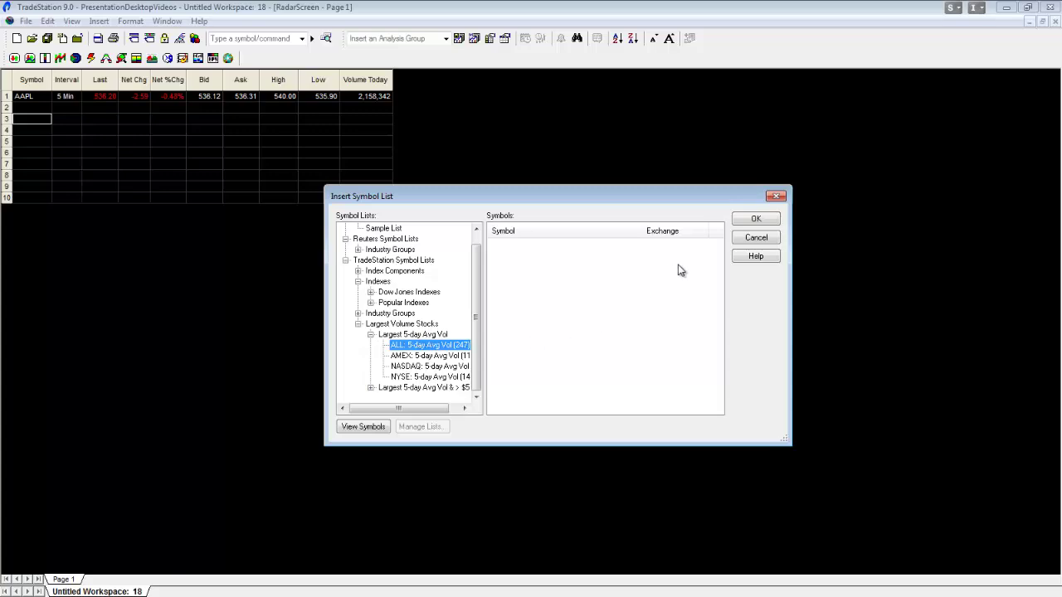
left_click(769, 221)
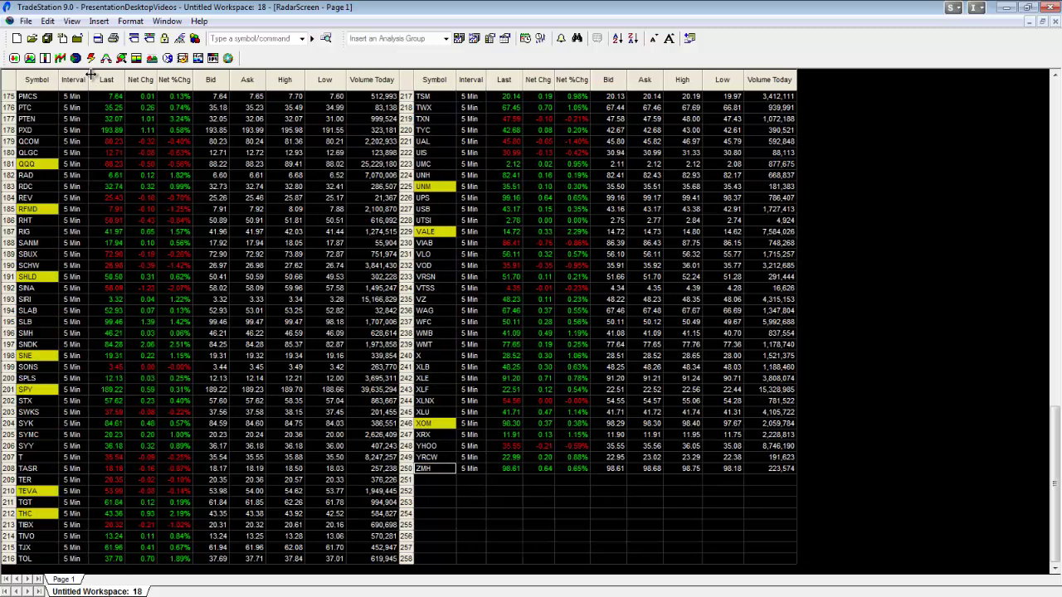
Widen the Symbol column so that the inserted list's full title fits.
left_click_drag(57, 80, 249, 80)
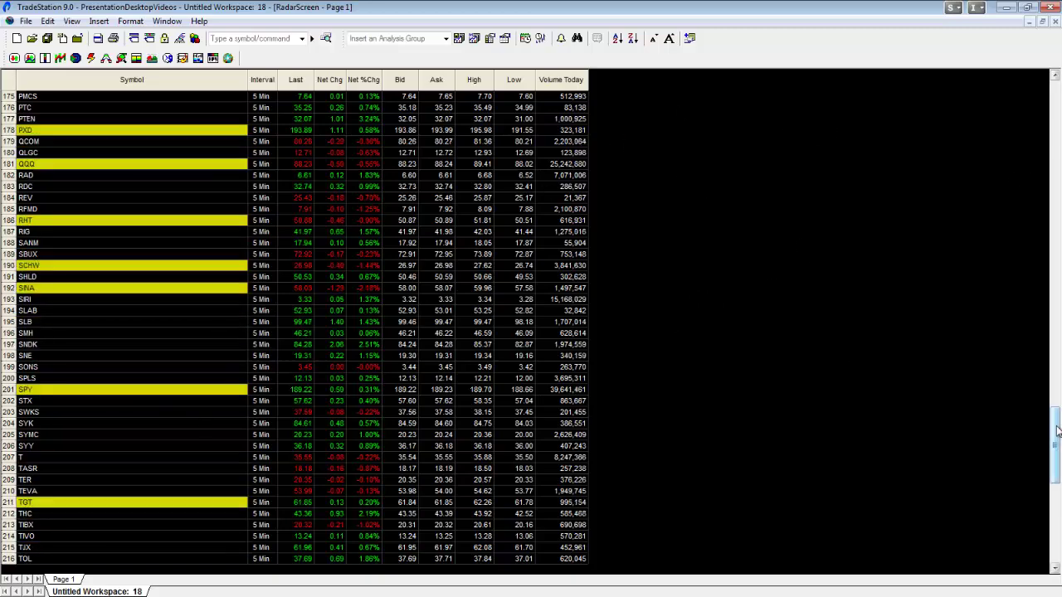
left_click_drag(1055, 448, 1056, 415)
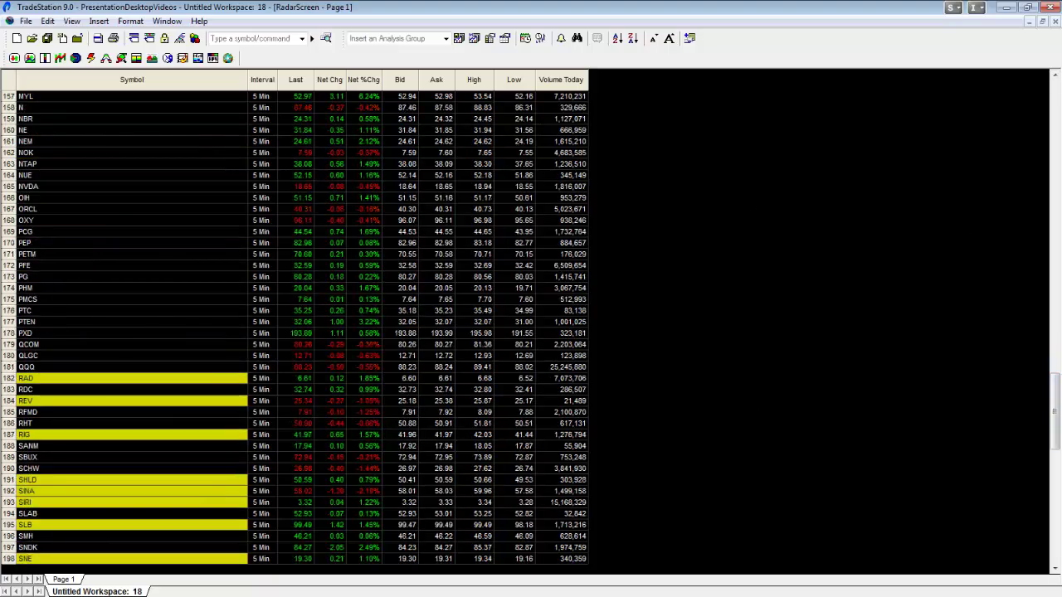
left_click_drag(1058, 399, 1058, 91)
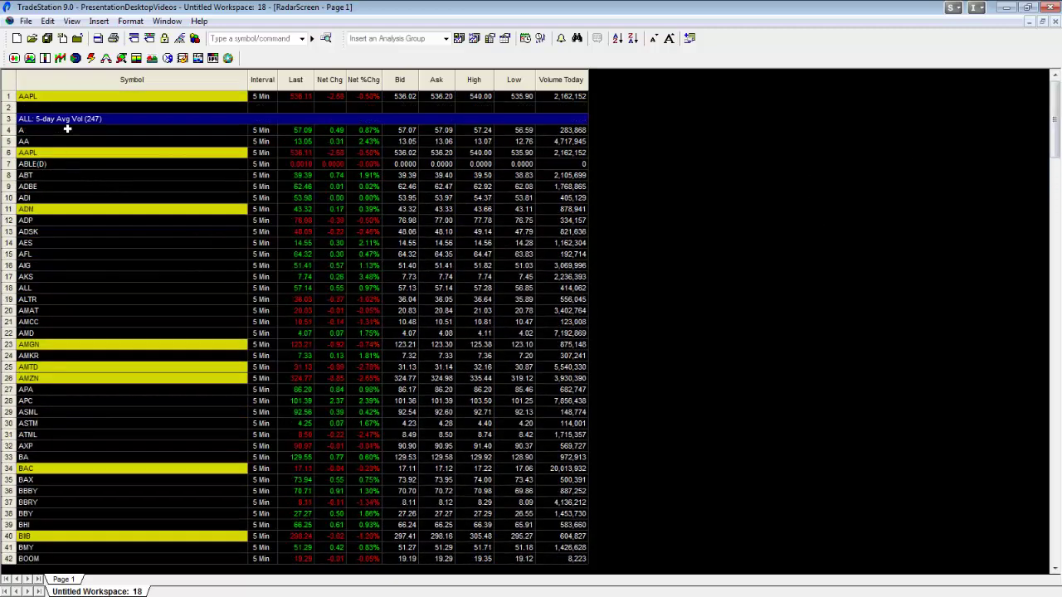
Insert a label row above symbol A at row 4, keeping its default text.
right_click(5, 131)
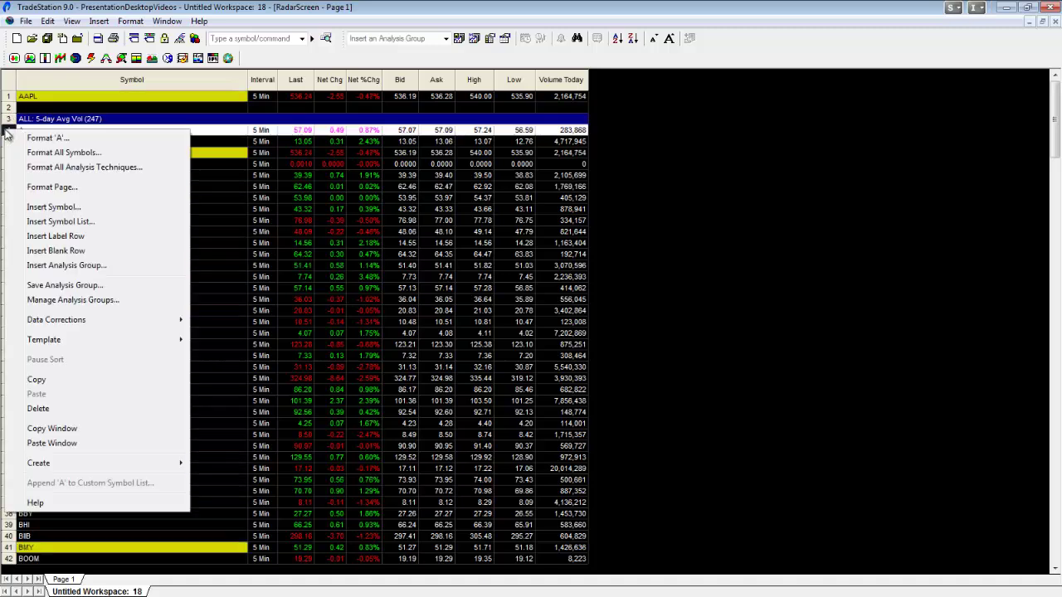
left_click(209, 201)
right_click(11, 131)
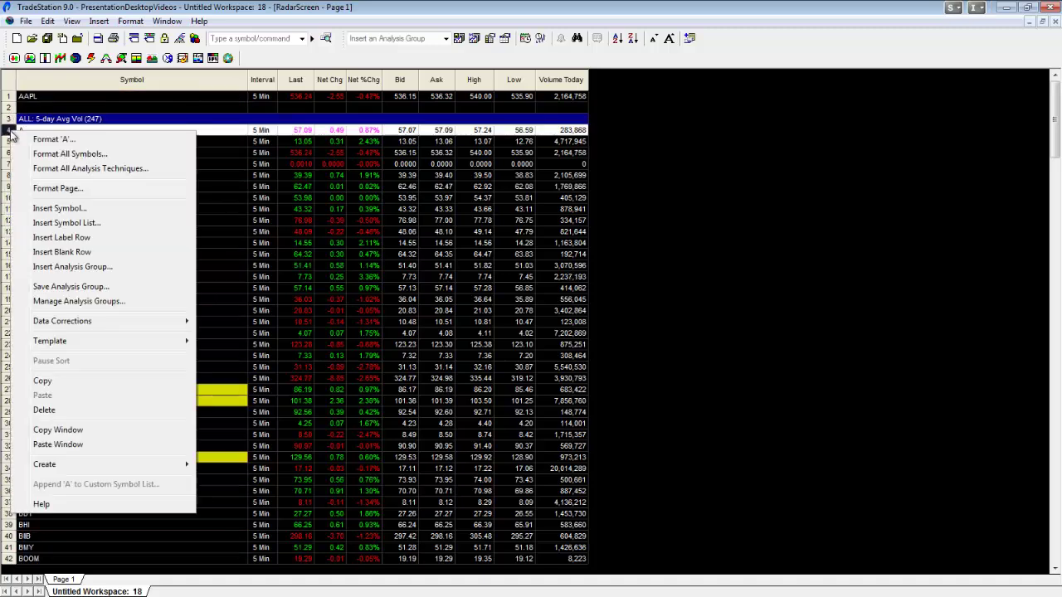
left_click(91, 240)
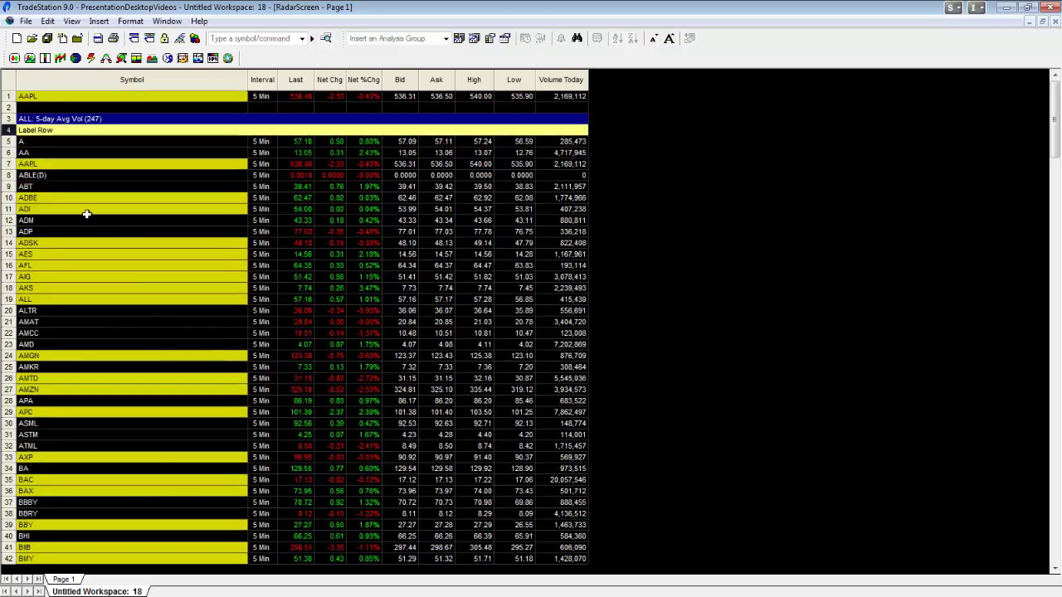
double_click(55, 131)
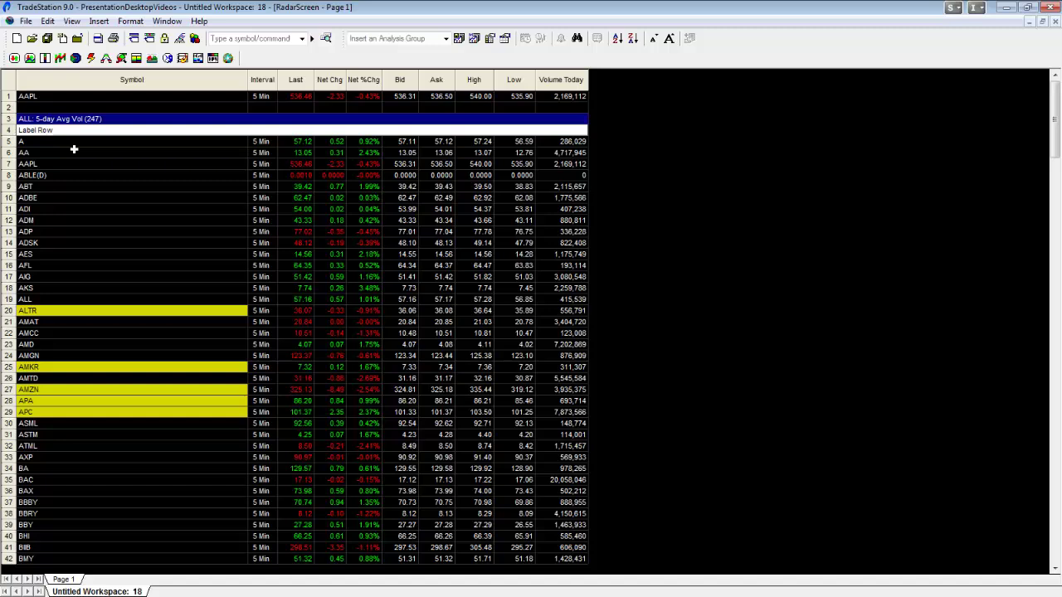
key("Return")
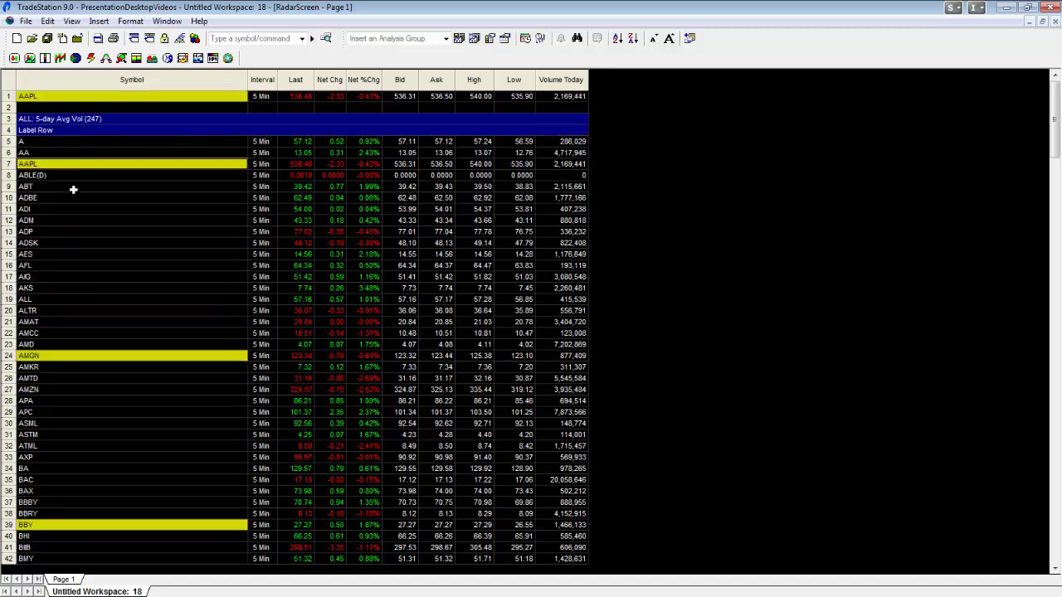
left_click(135, 78)
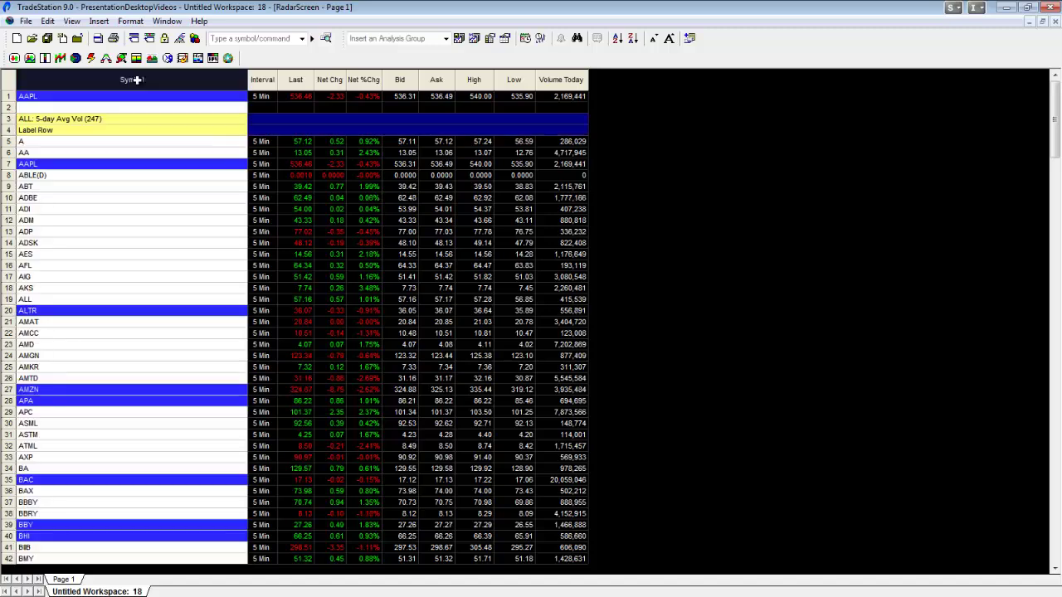
left_click(260, 79)
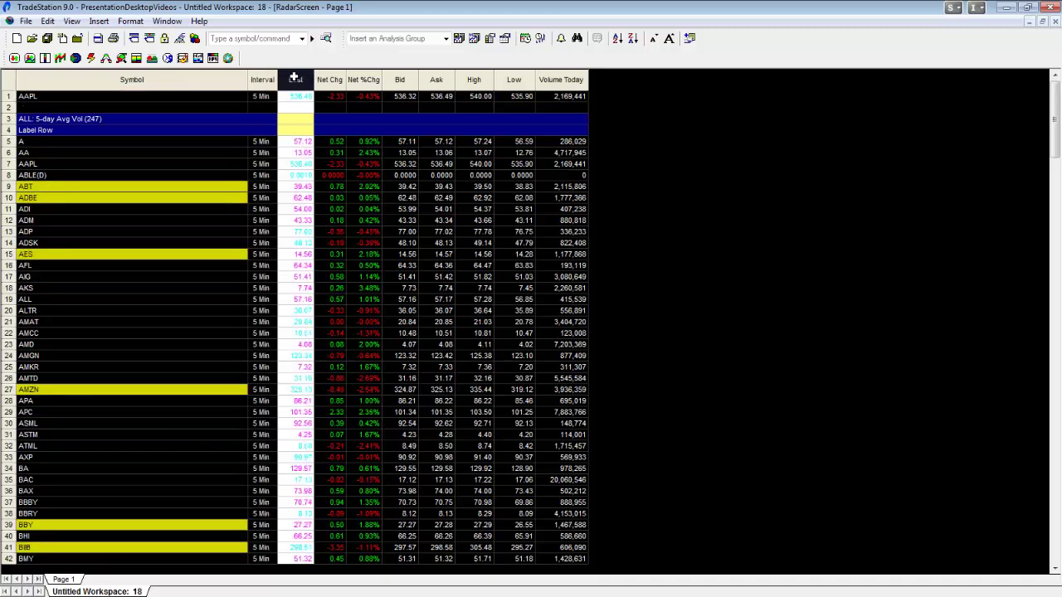
right_click(157, 83)
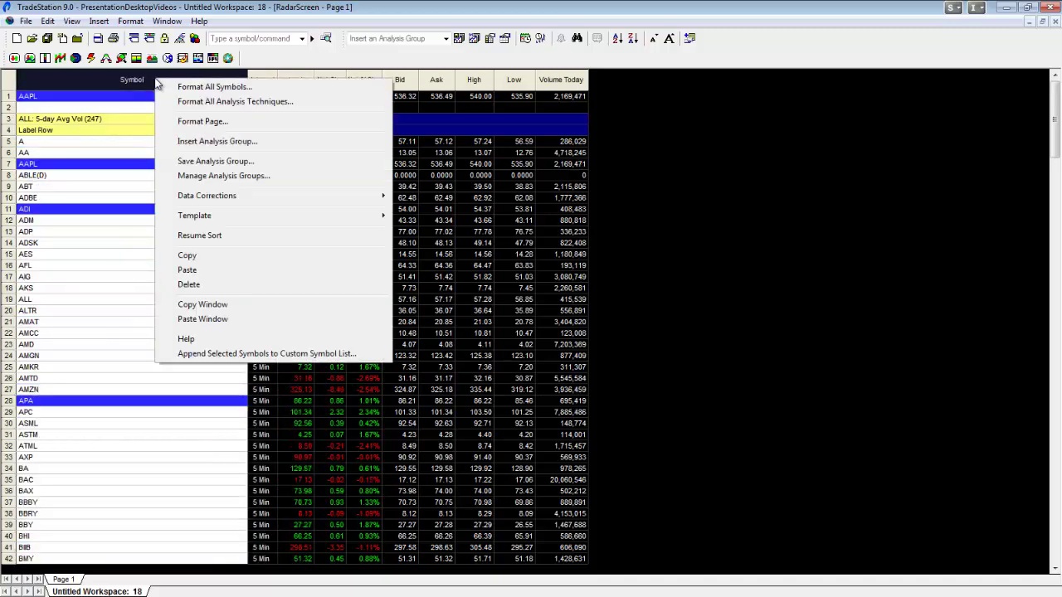
key("Escape")
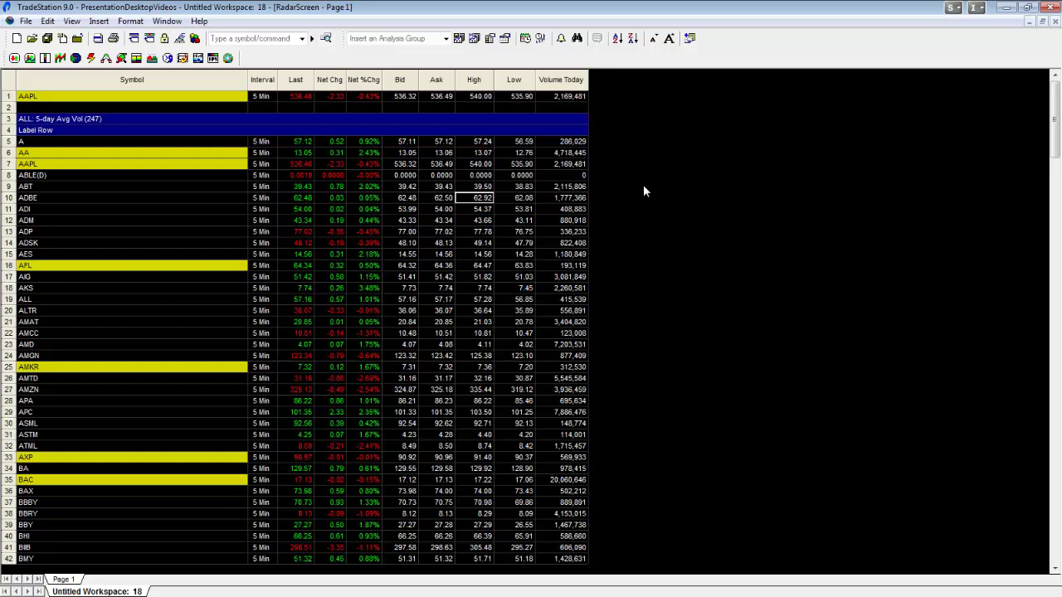
Try turning on automatic data sorting in the page's sort settings, and discard the change.
right_click(644, 187)
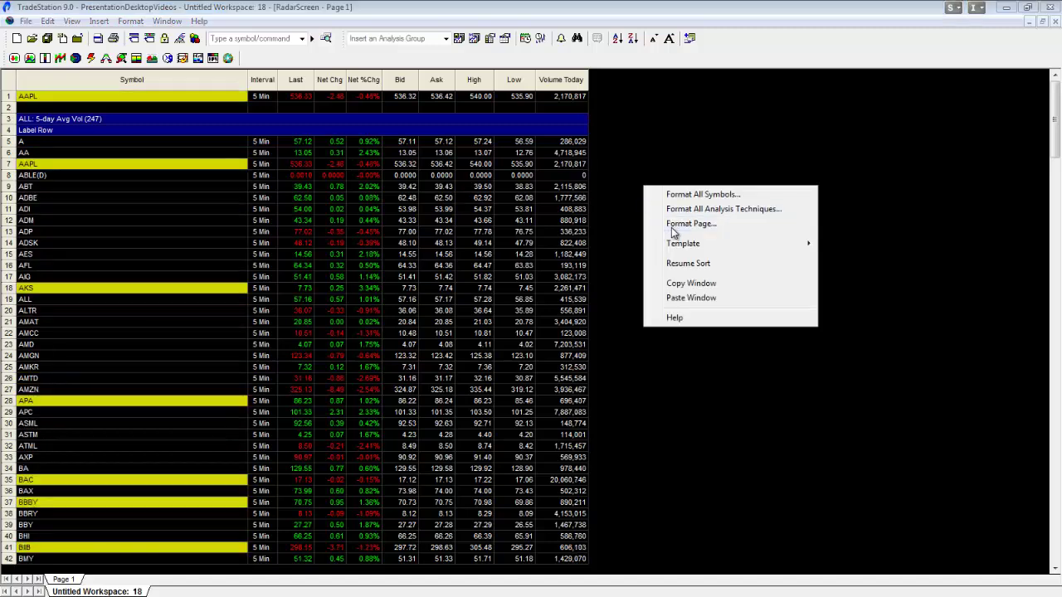
left_click(674, 226)
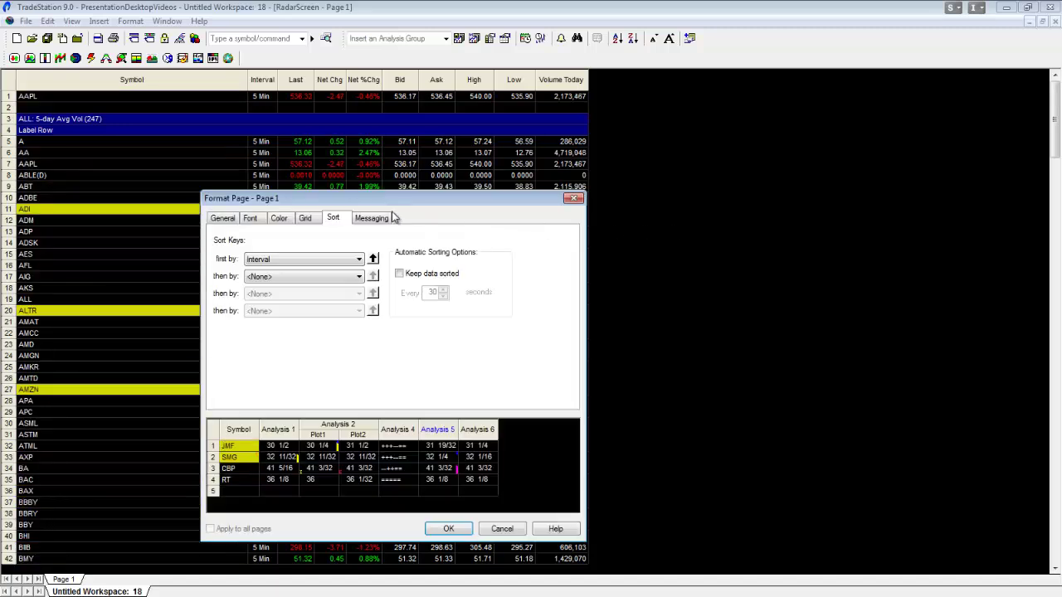
left_click(401, 275)
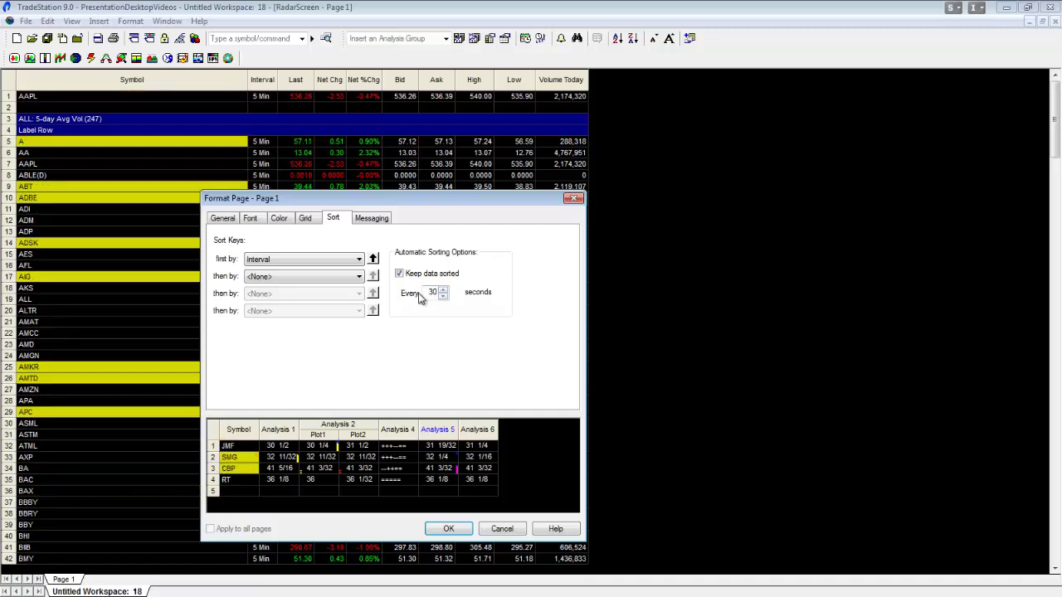
left_click(502, 528)
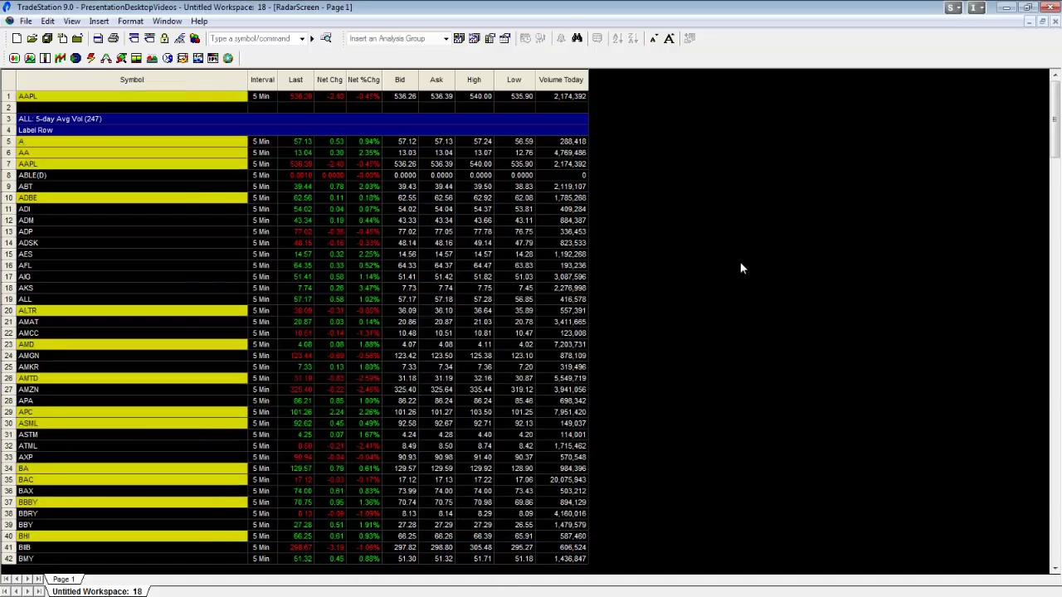
Insert the Stochastic Fast indicator as an analysis technique after the Volume Today column.
scroll(765, 273, "down", 2)
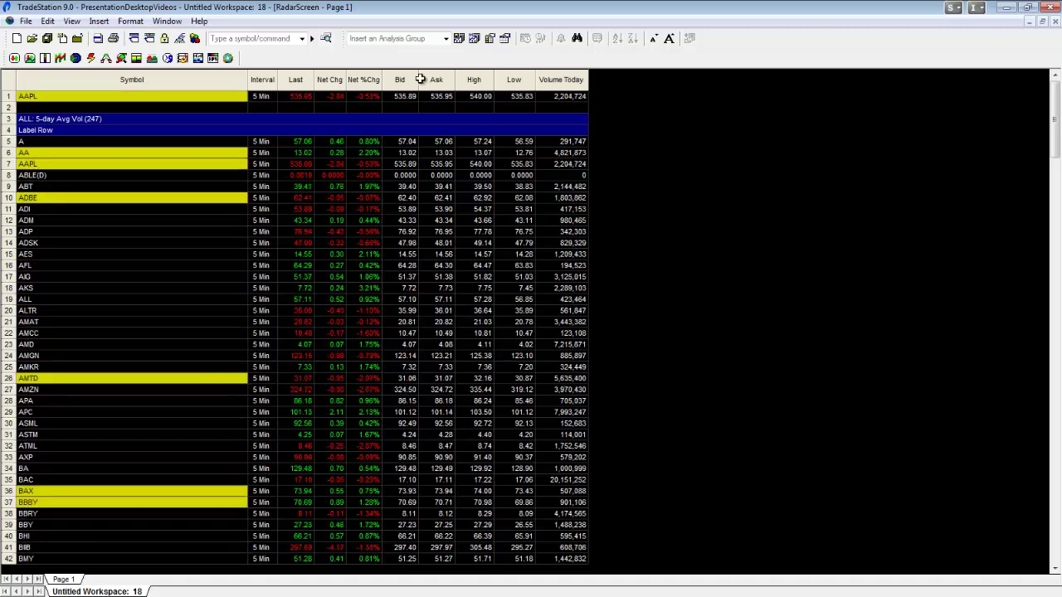
right_click(567, 79)
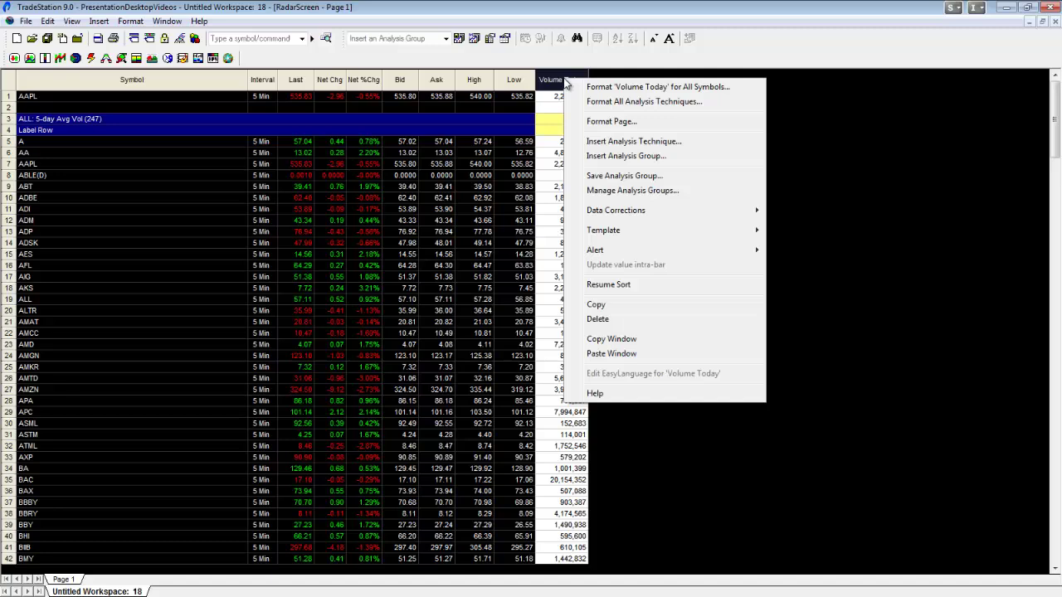
left_click(628, 147)
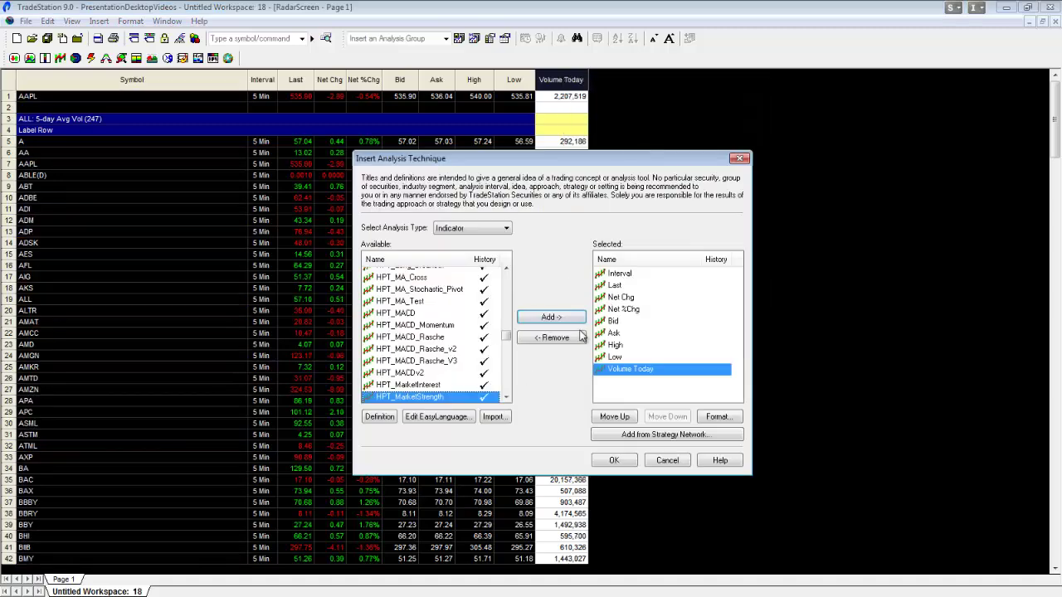
left_click_drag(507, 336, 504, 380)
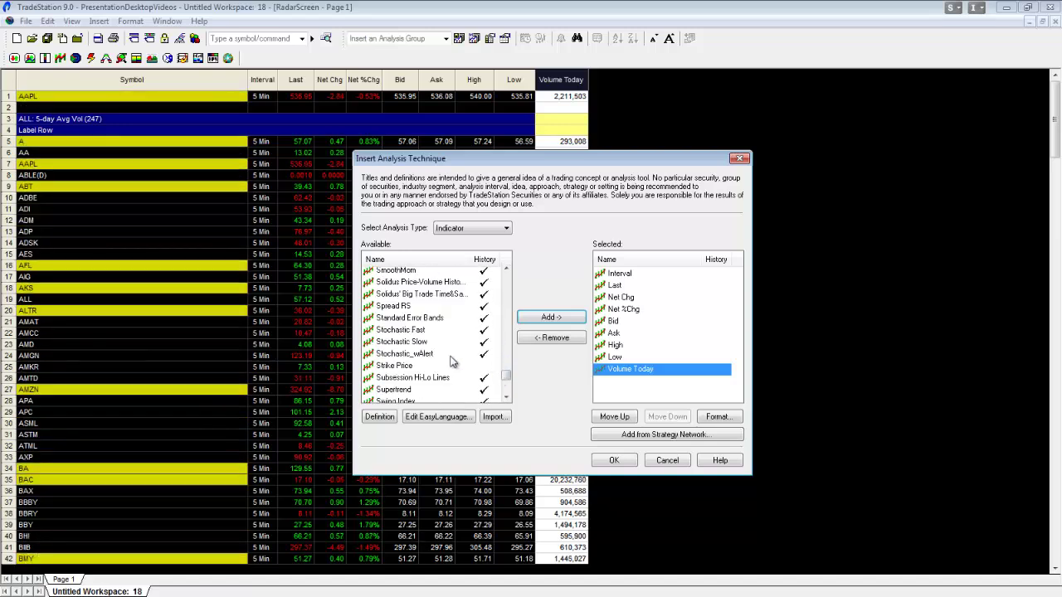
left_click(419, 332)
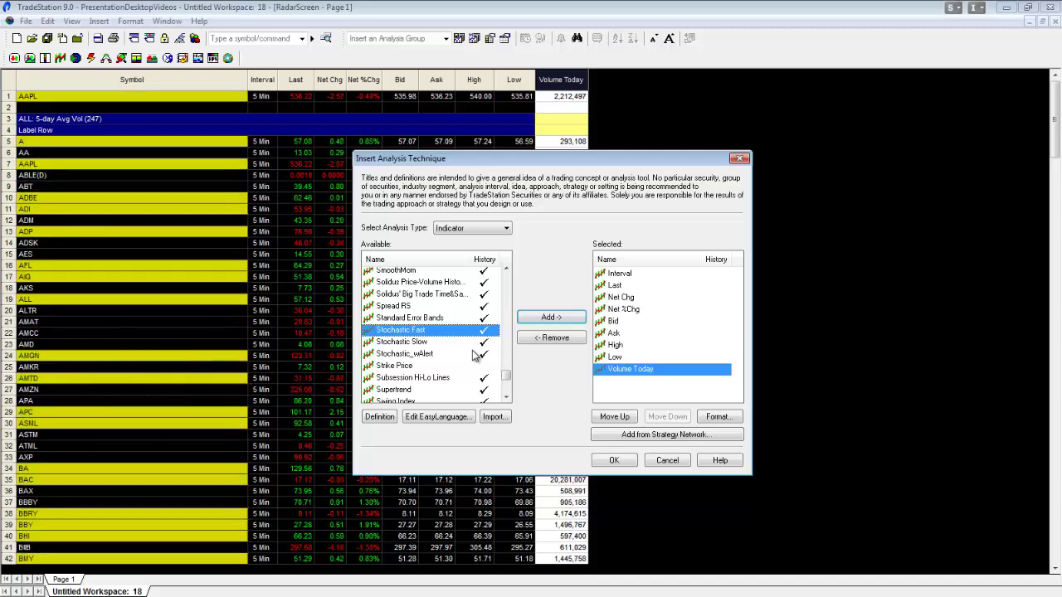
left_click(551, 318)
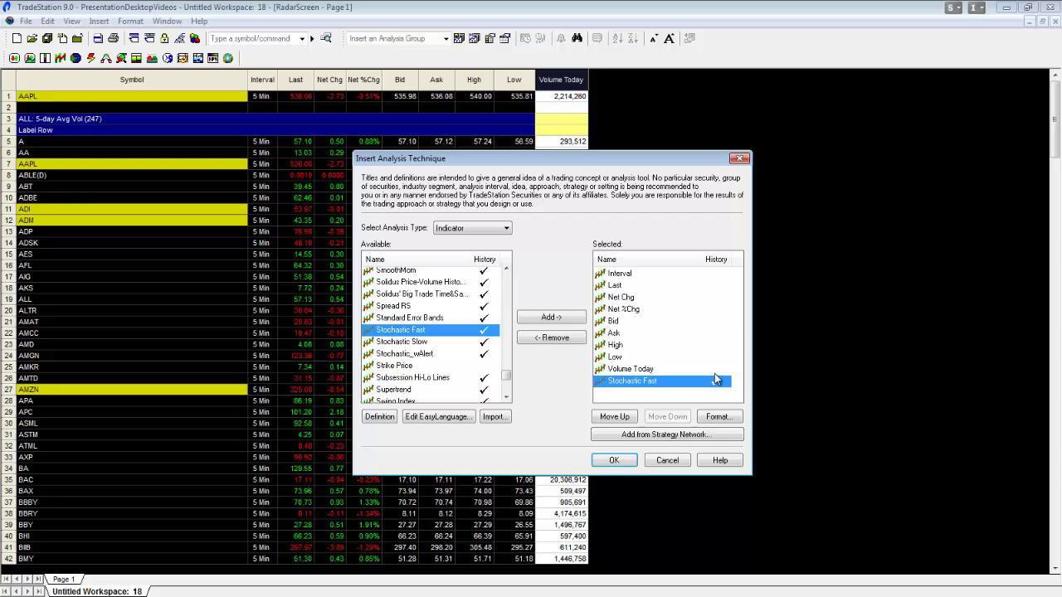
left_click(614, 461)
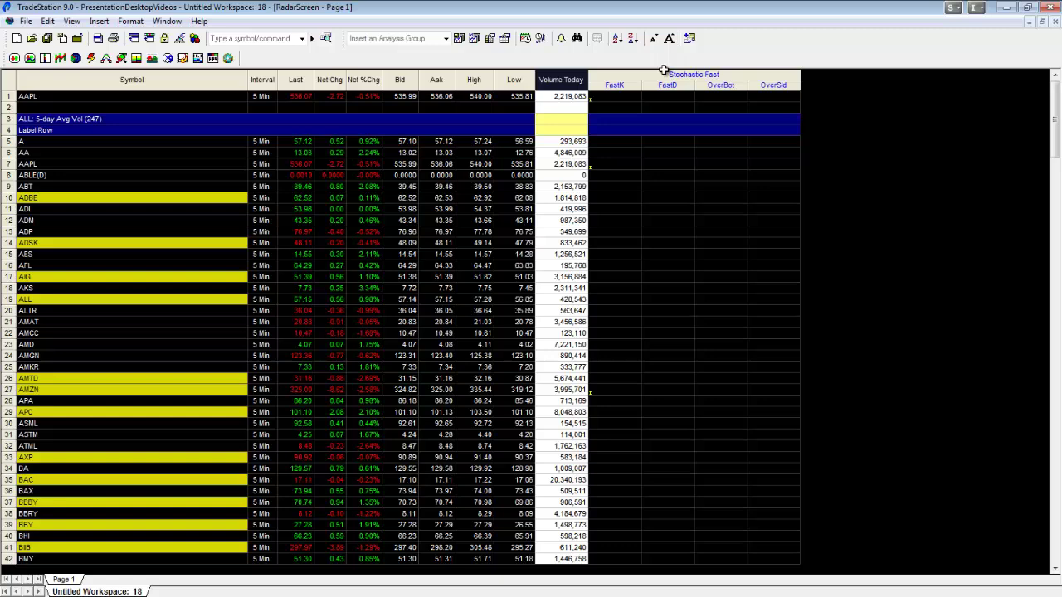
Format Stochastic Fast for all symbols to load 100 additional bars for accumulative calculations.
right_click(668, 80)
left_click(672, 192)
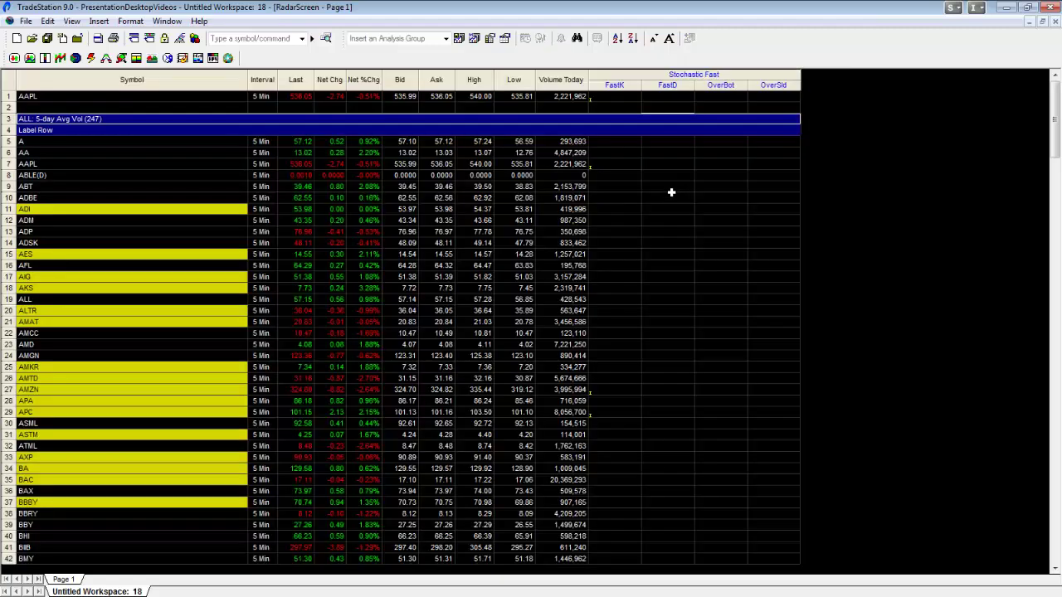
right_click(694, 79)
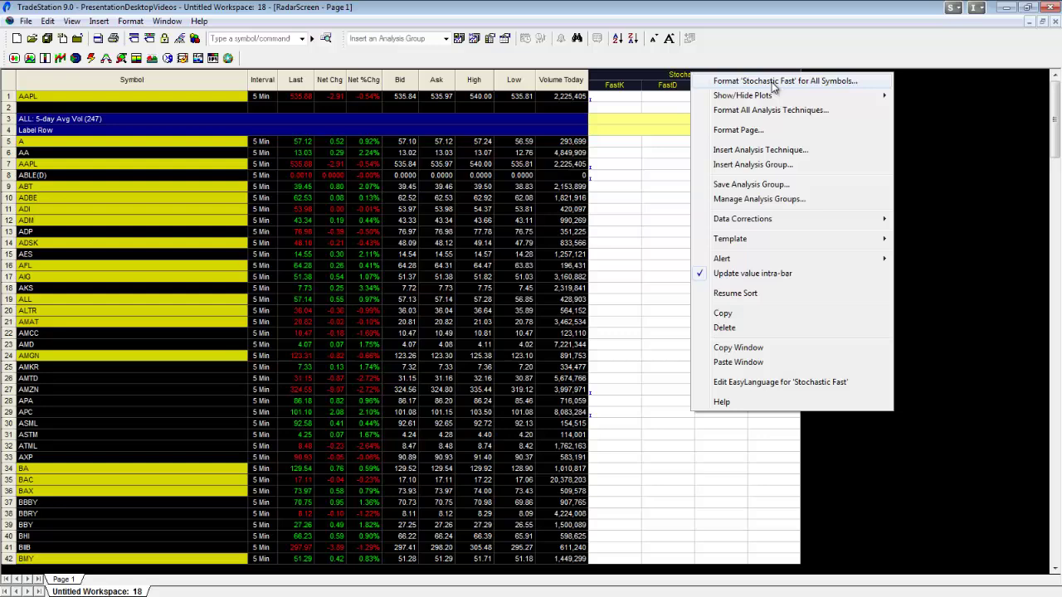
left_click(786, 83)
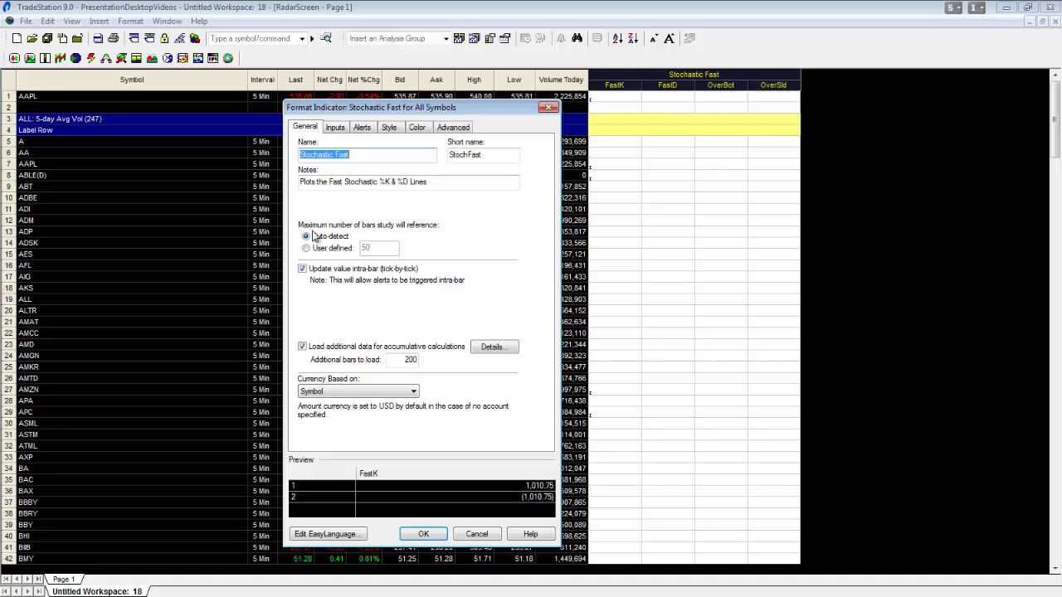
left_click(303, 348)
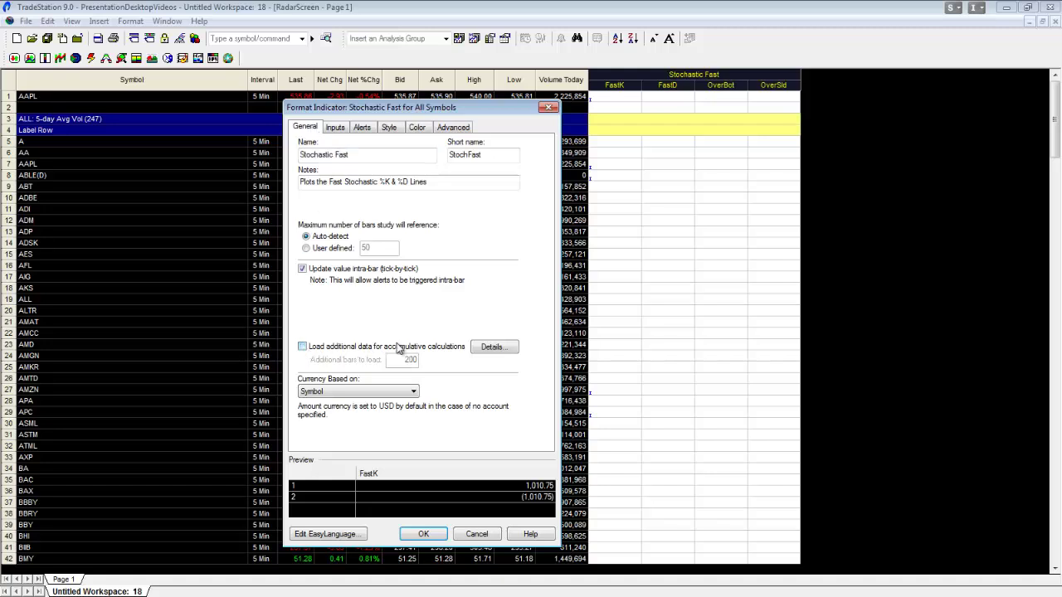
left_click(312, 350)
left_click(307, 349)
left_click(303, 348)
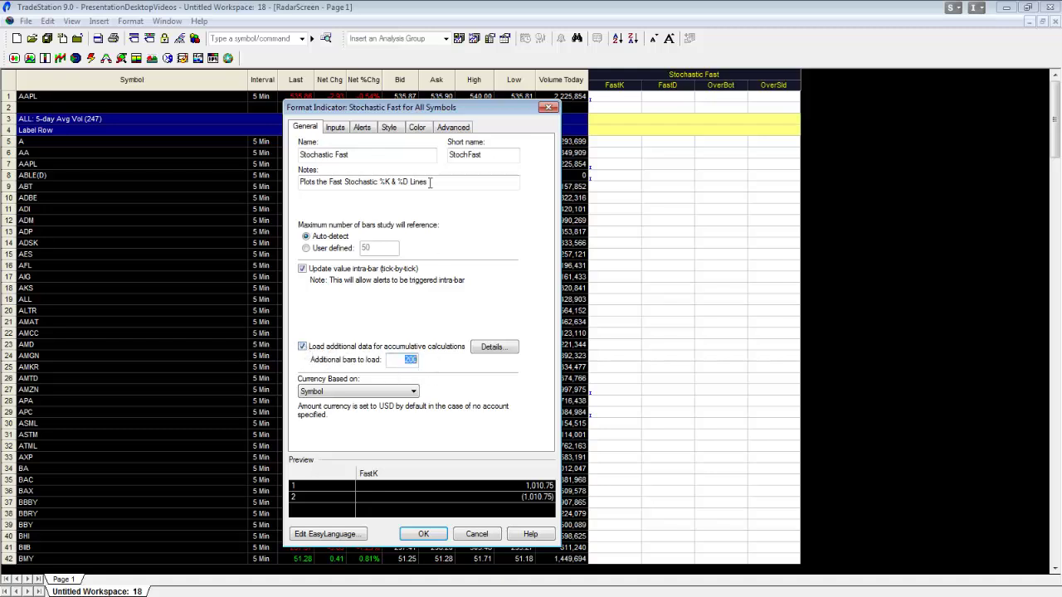
left_click(335, 128)
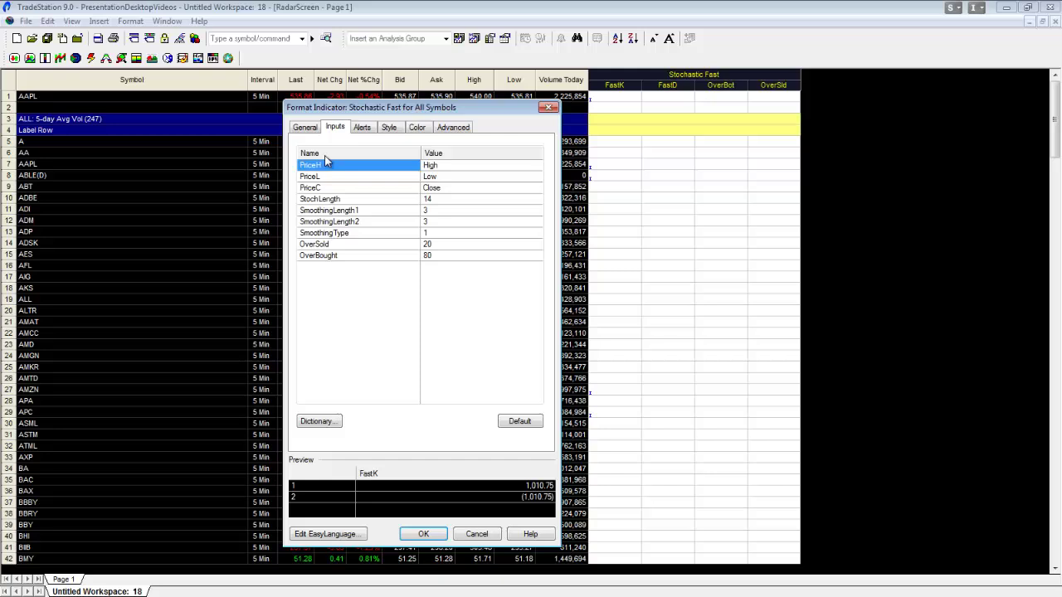
left_click(306, 128)
double_click(410, 359)
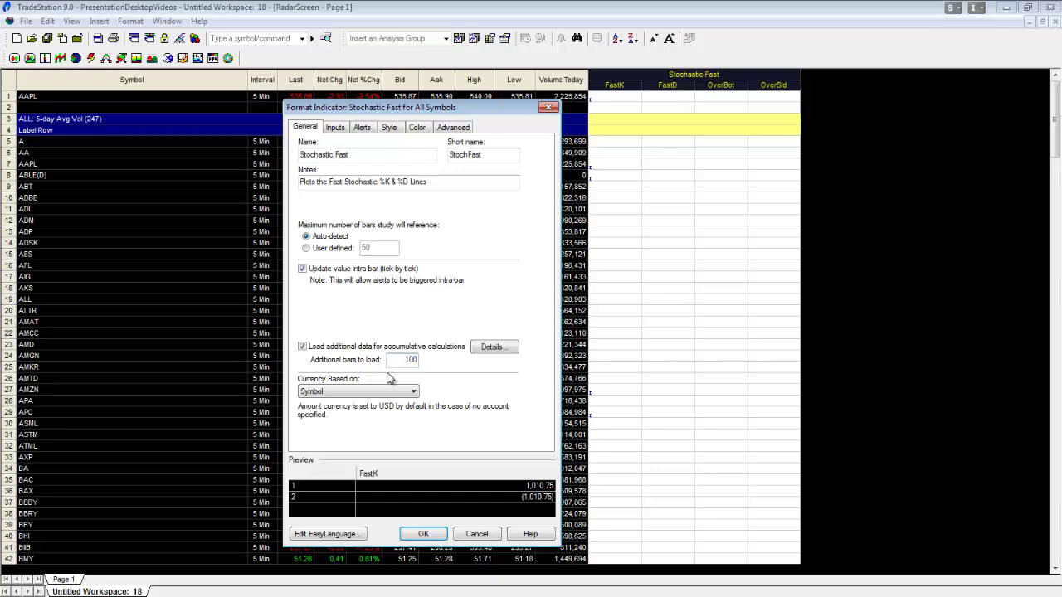
left_click(422, 535)
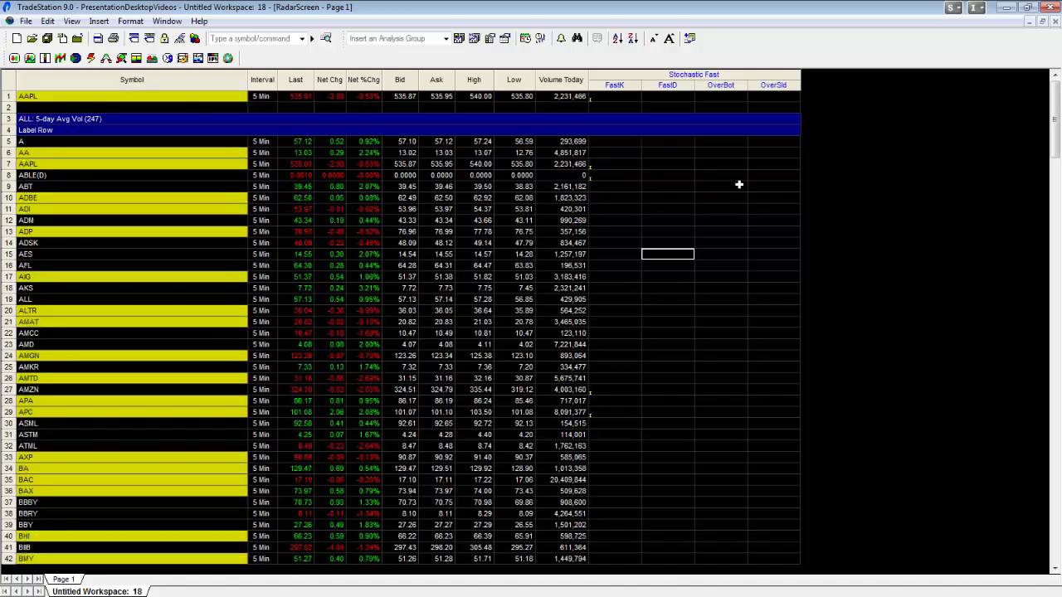
Refresh the data of the AES row.
left_click(71, 21)
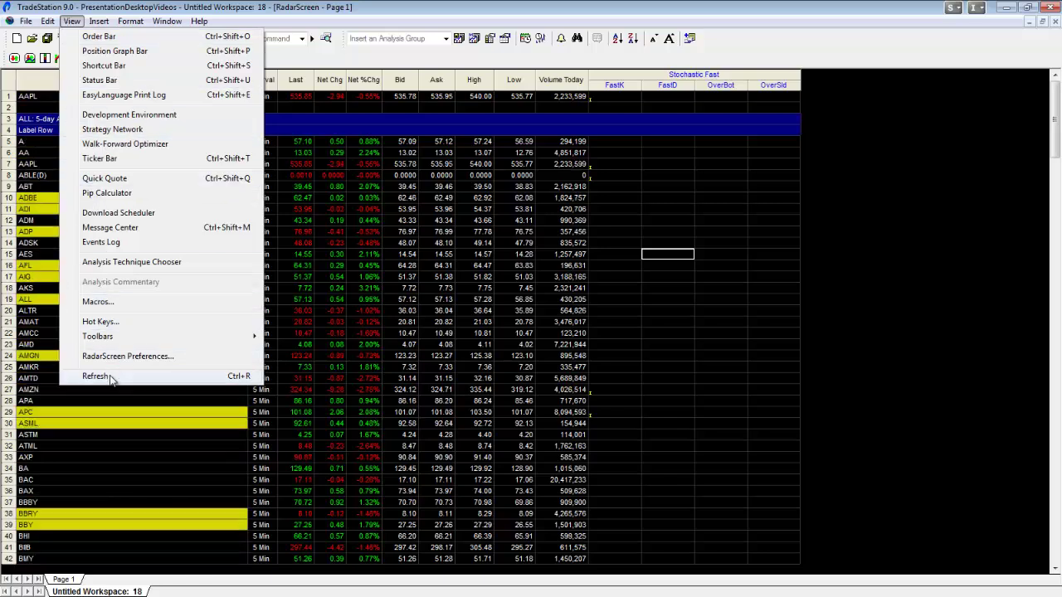
left_click(112, 378)
left_click(721, 299)
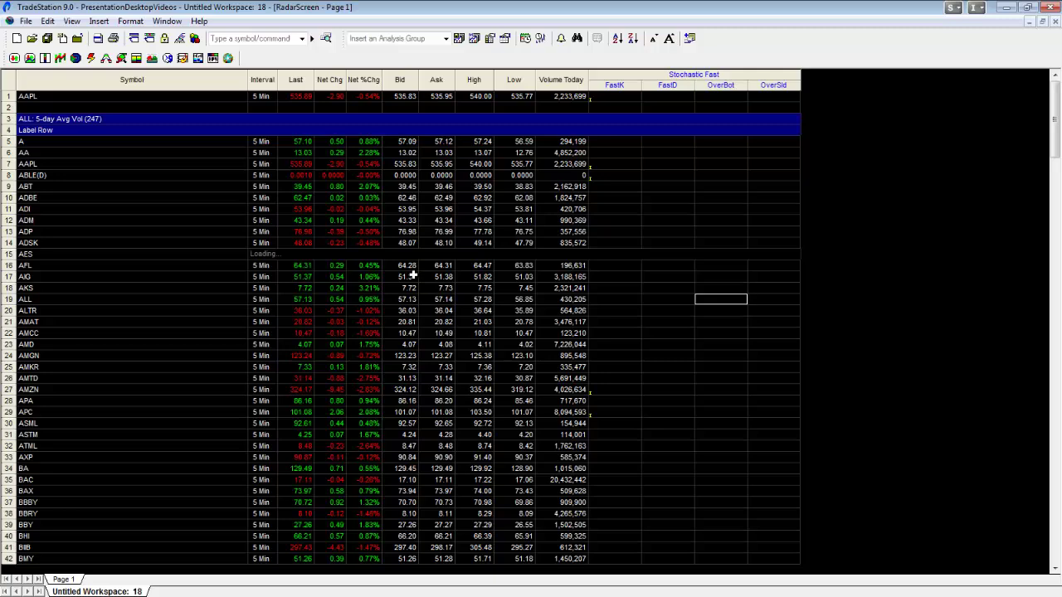
Select the entire RadarScreen page and refresh the data for all its symbols.
left_click(8, 80)
right_click(9, 81)
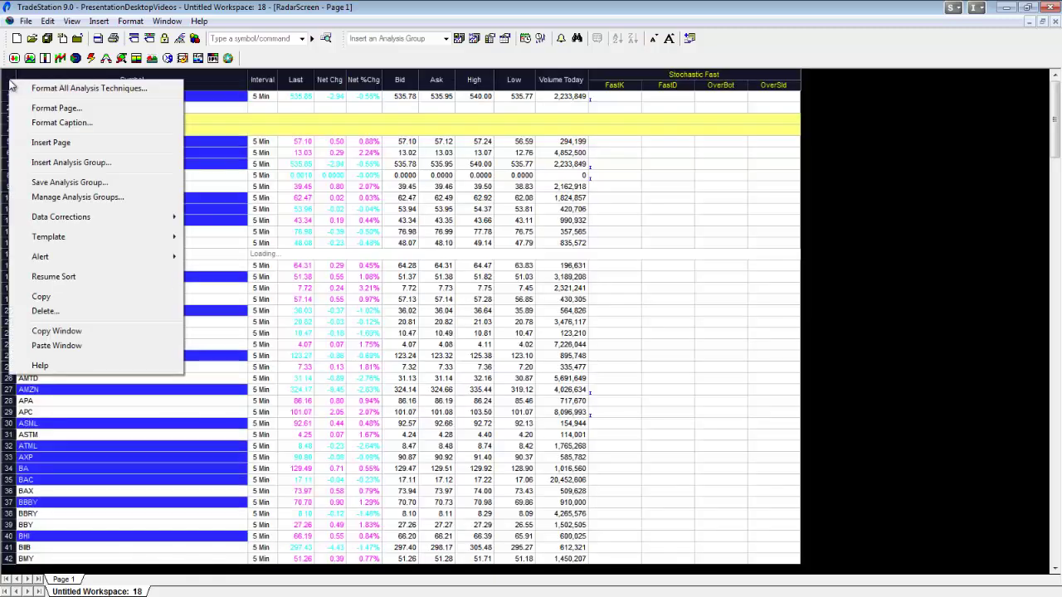
left_click(246, 214)
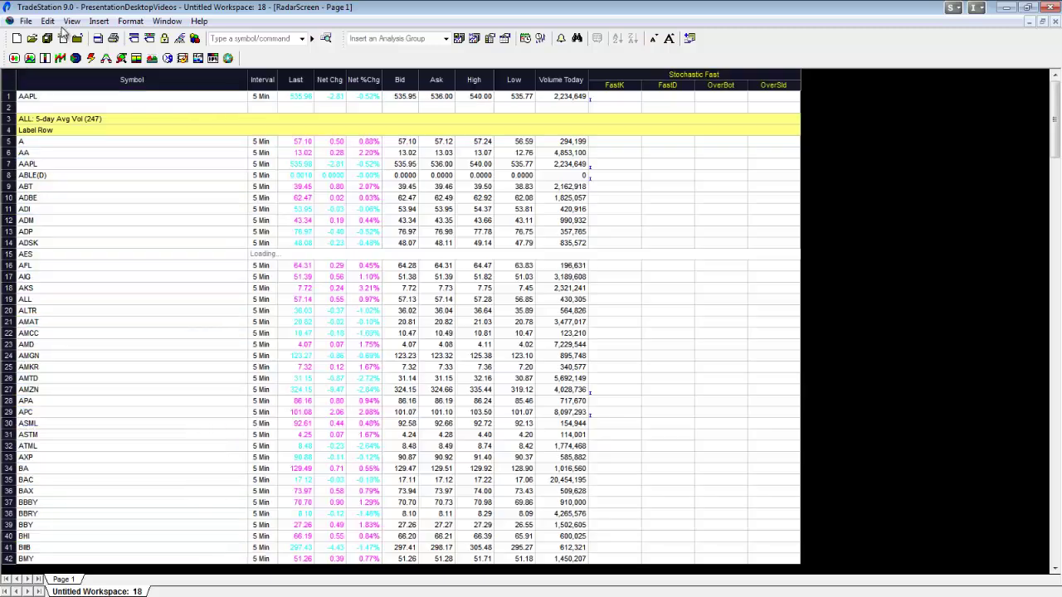
left_click(72, 21)
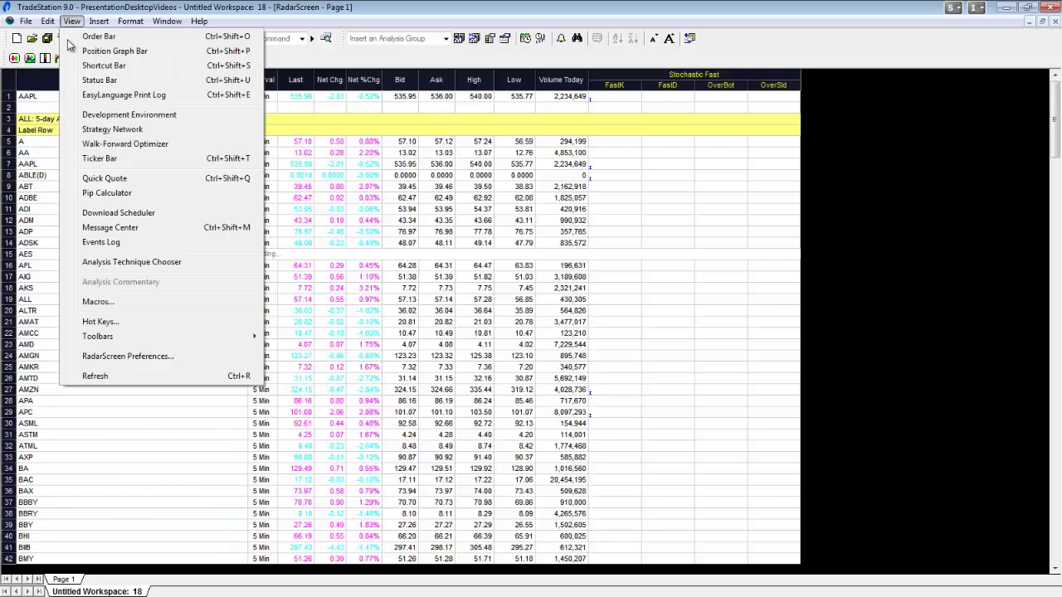
left_click(118, 378)
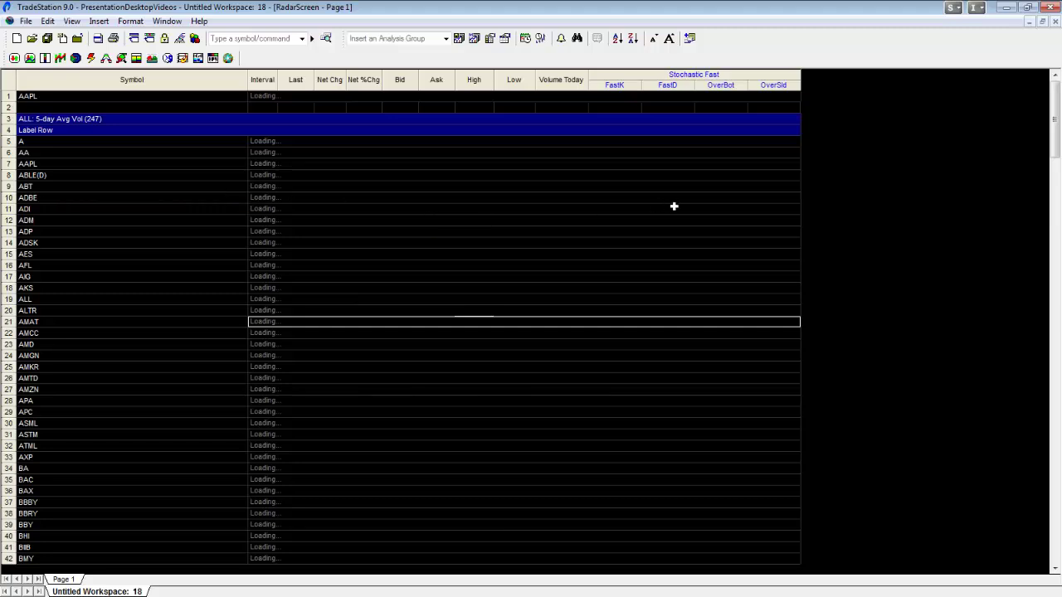
Examine the symbol list from beginning to end to check how far the price data and Stochastic Fast values have loaded.
scroll(706, 255, "down", 3)
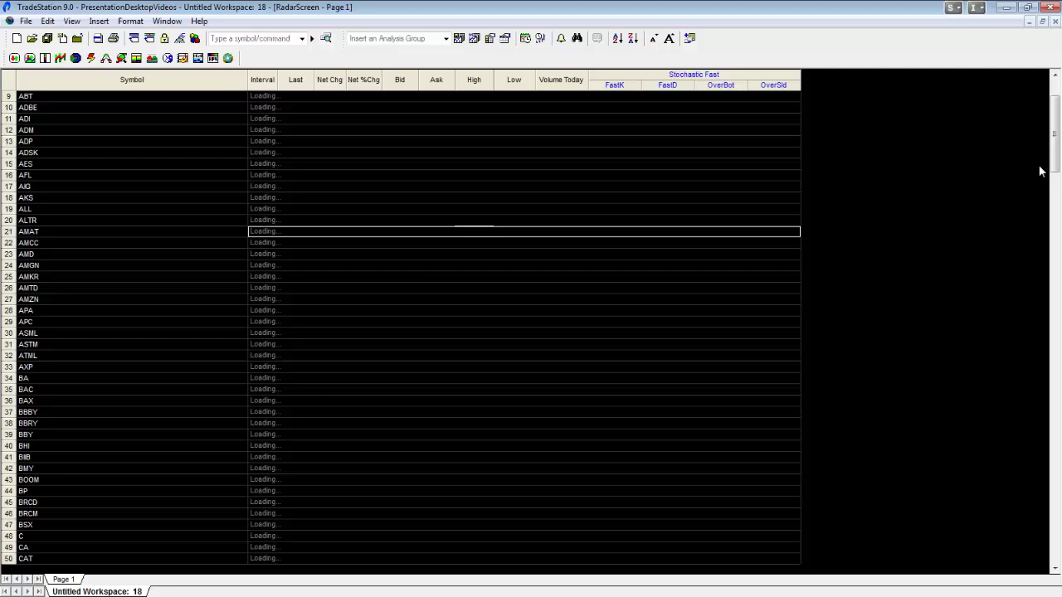
left_click_drag(1054, 146, 1054, 121)
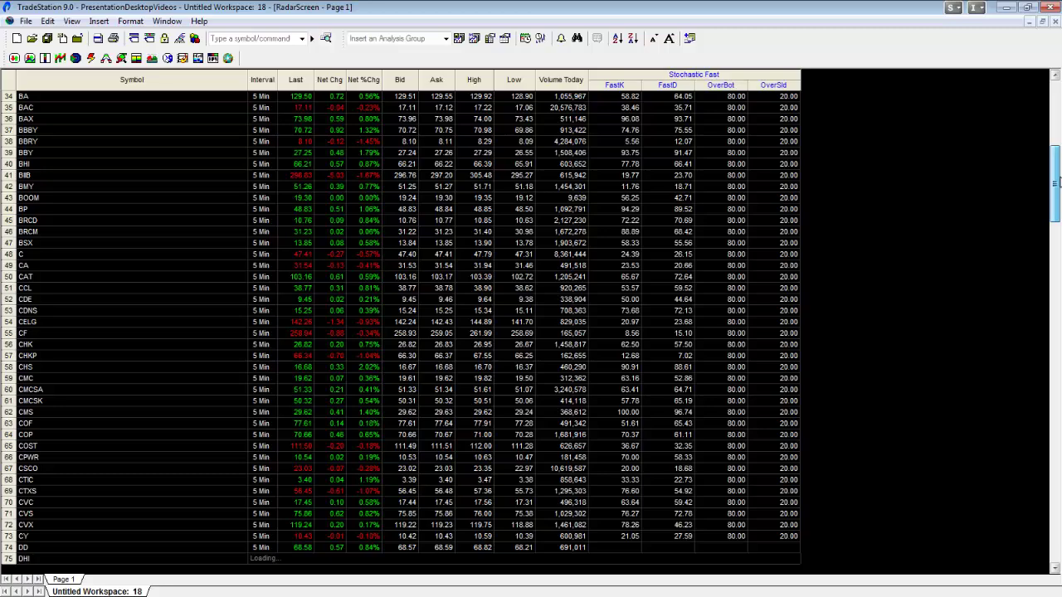
left_click_drag(1058, 181, 1055, 116)
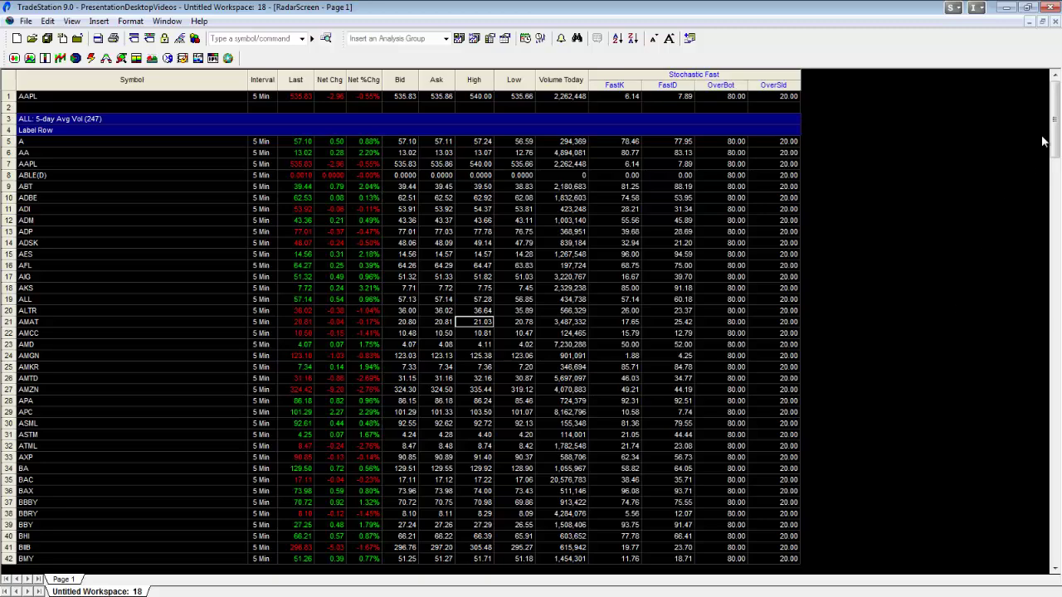
left_click_drag(1052, 133, 928, 271)
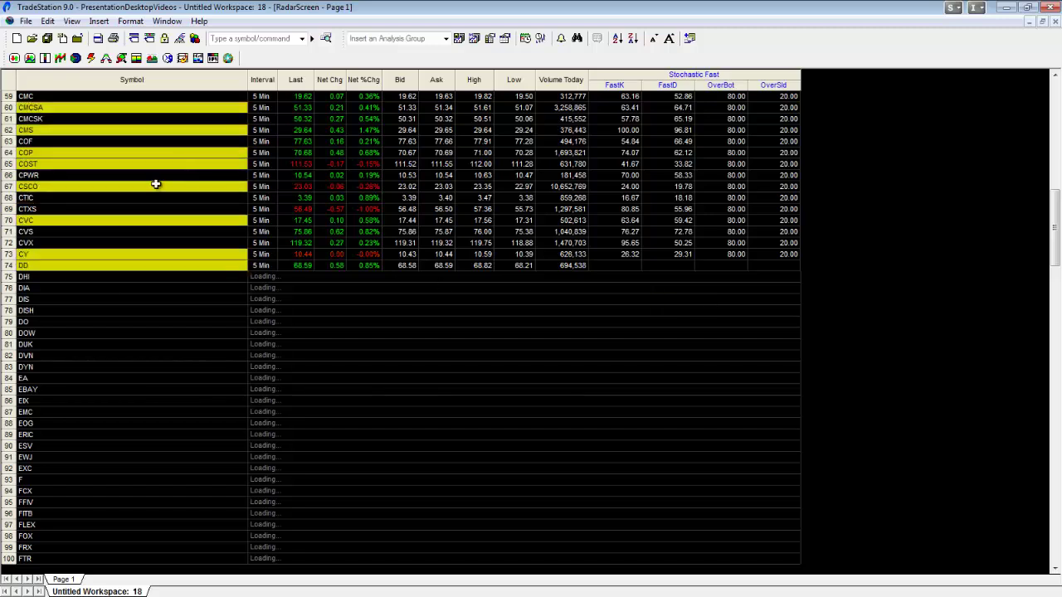
mouse_move(1052, 238)
left_mouse_down()
mouse_move(1047, 99)
mouse_move(1042, 240)
left_mouse_up()
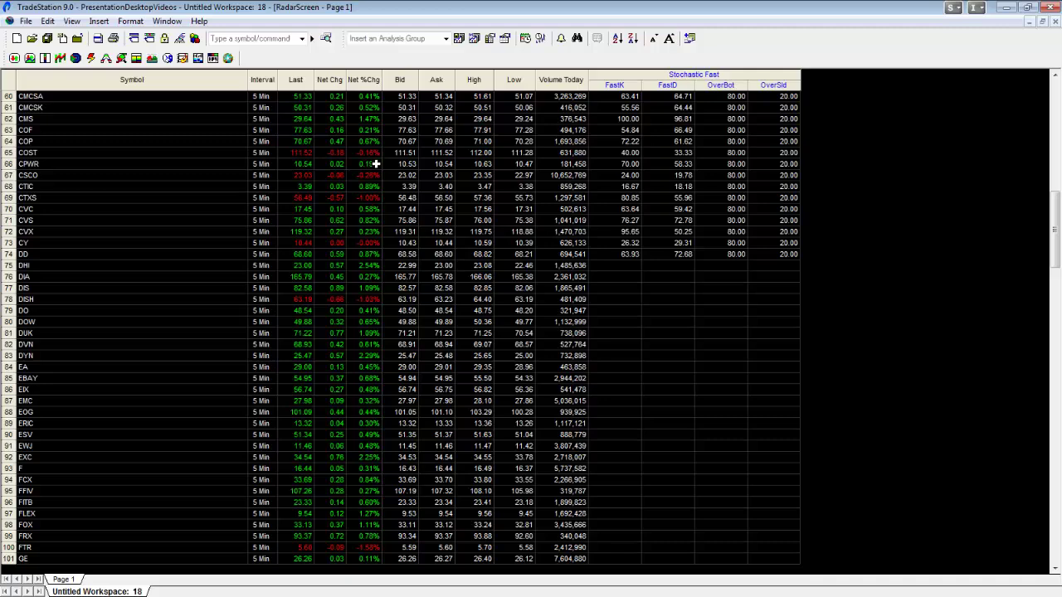
left_click_drag(1054, 230, 1057, 315)
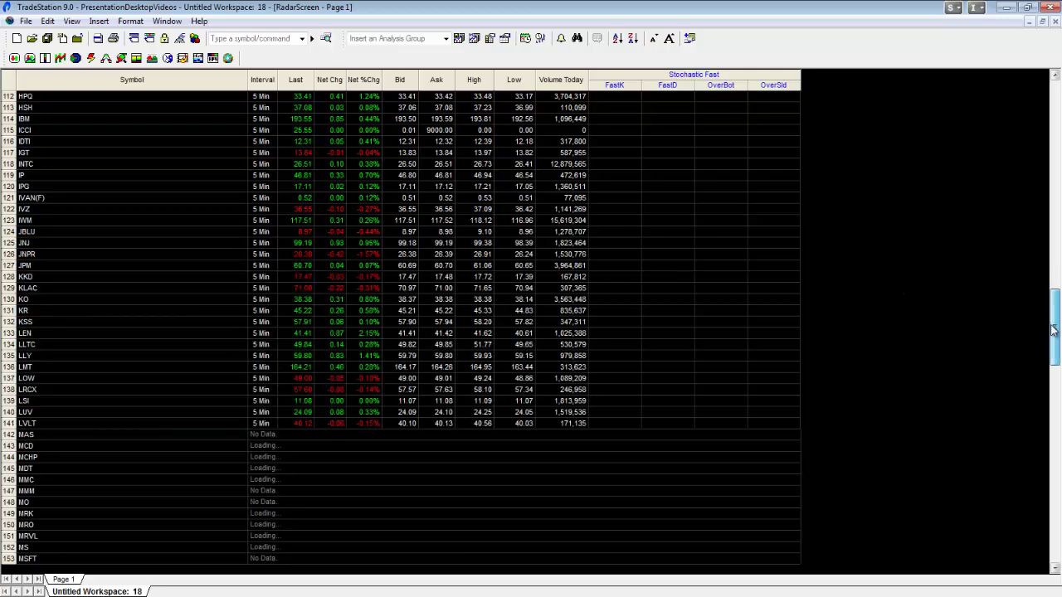
left_click(1052, 390)
left_click_drag(1052, 390, 1052, 521)
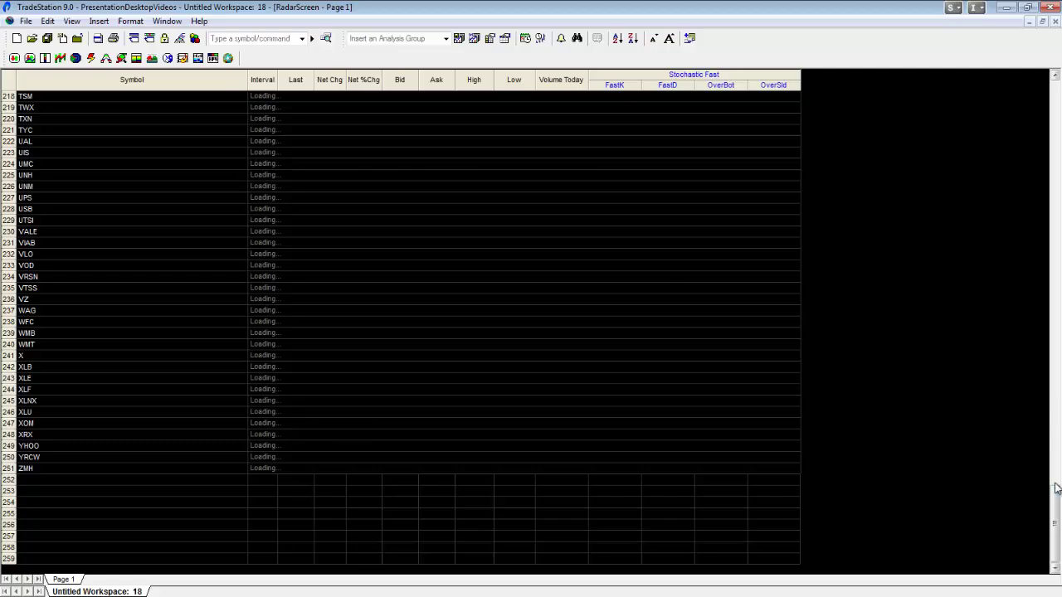
left_click_drag(1052, 523, 1054, 154)
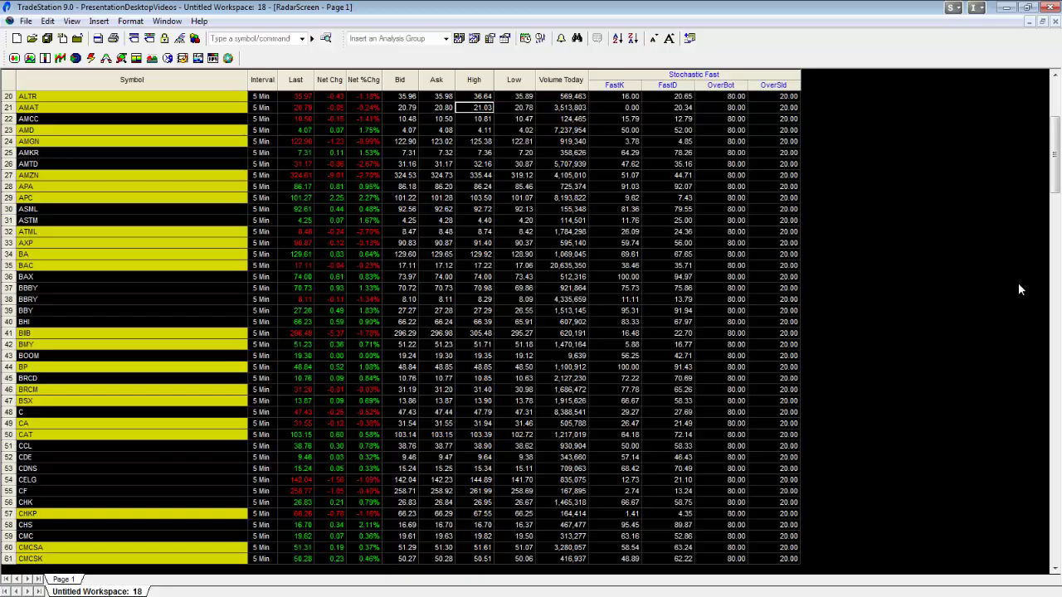
left_click_drag(1054, 166, 1020, 545)
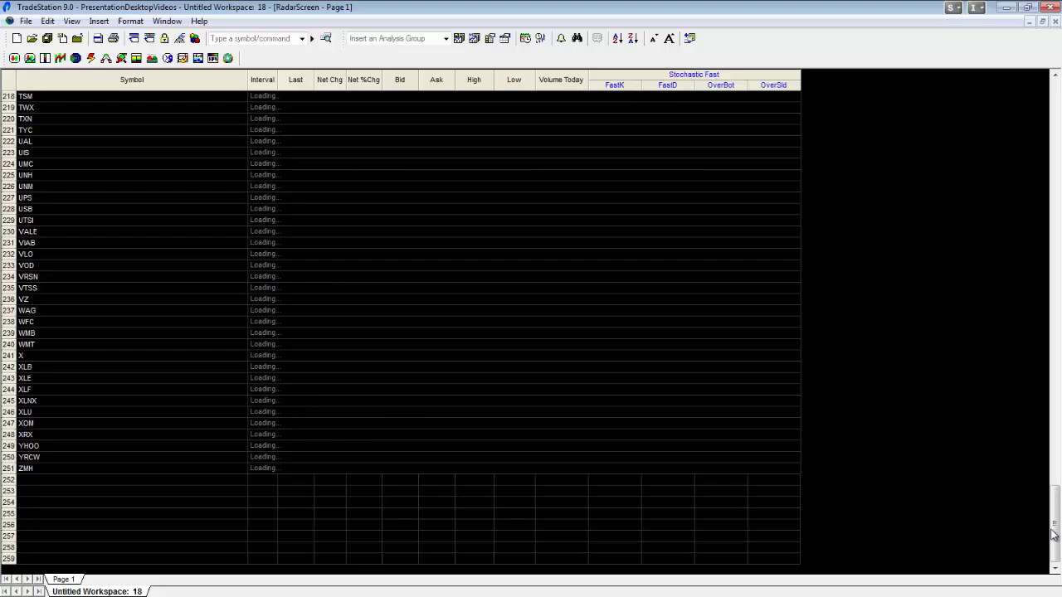
left_click(1051, 380)
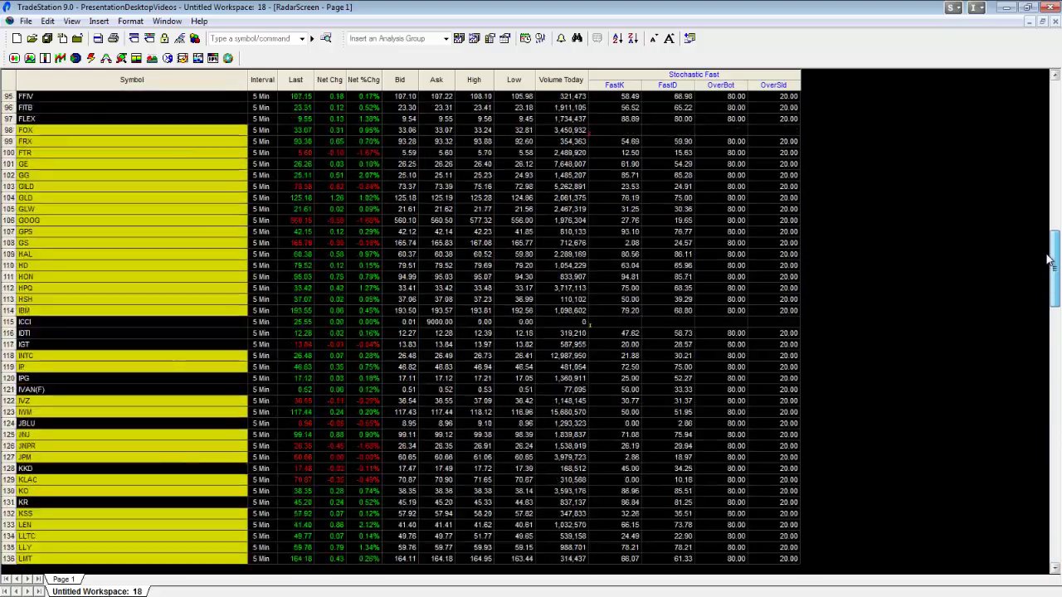
mouse_move(1047, 379)
left_mouse_down()
mouse_move(1047, 222)
mouse_move(1053, 373)
left_mouse_up()
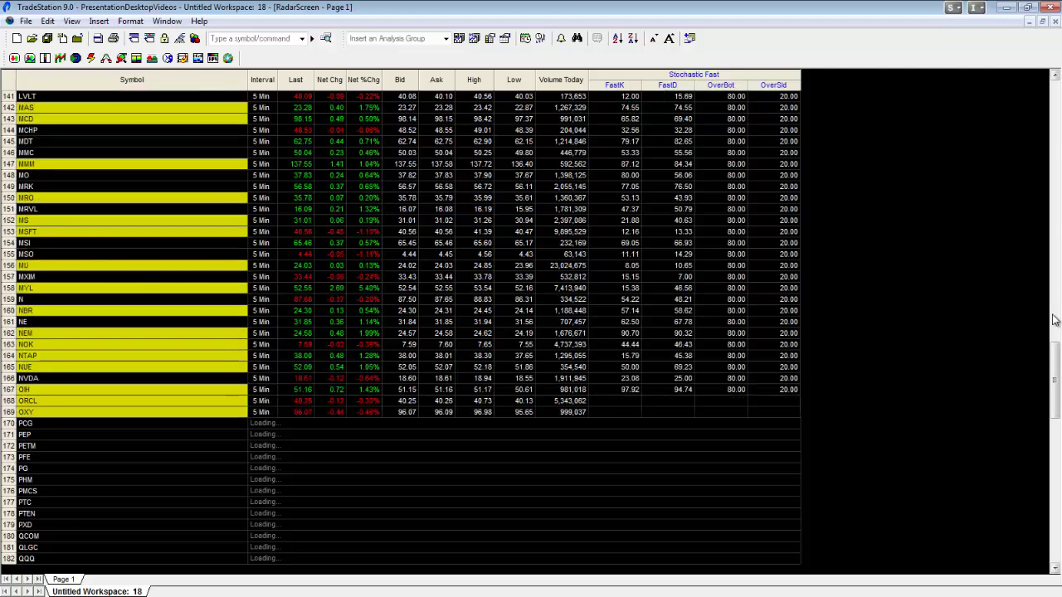
left_click_drag(1058, 361, 1051, 87)
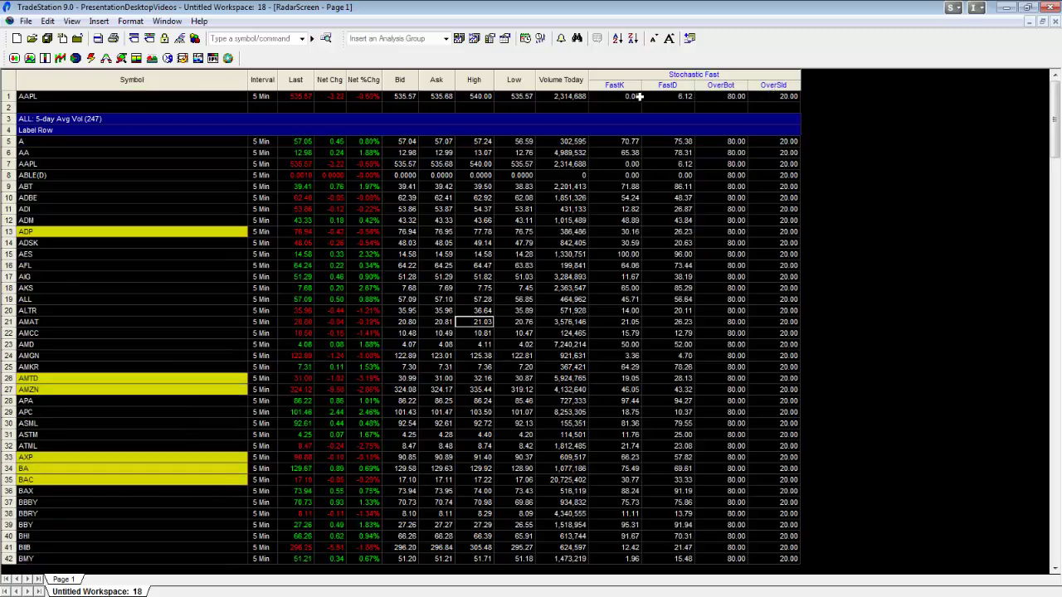
Hide the OverBot and OverSld plots of the Stochastic Fast indicator.
right_click(729, 80)
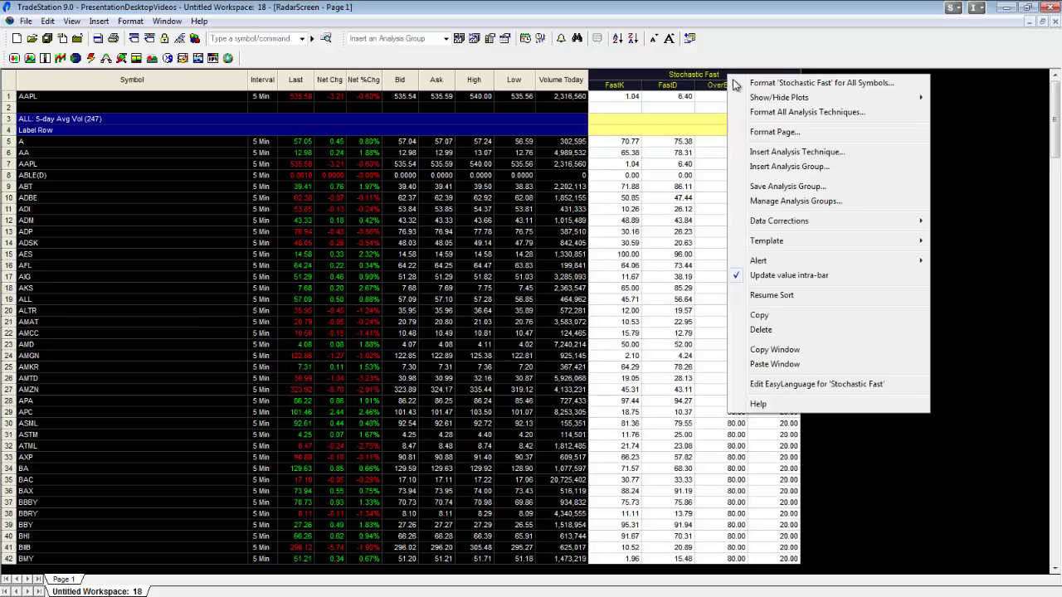
mouse_move(780, 97)
left_click(967, 125)
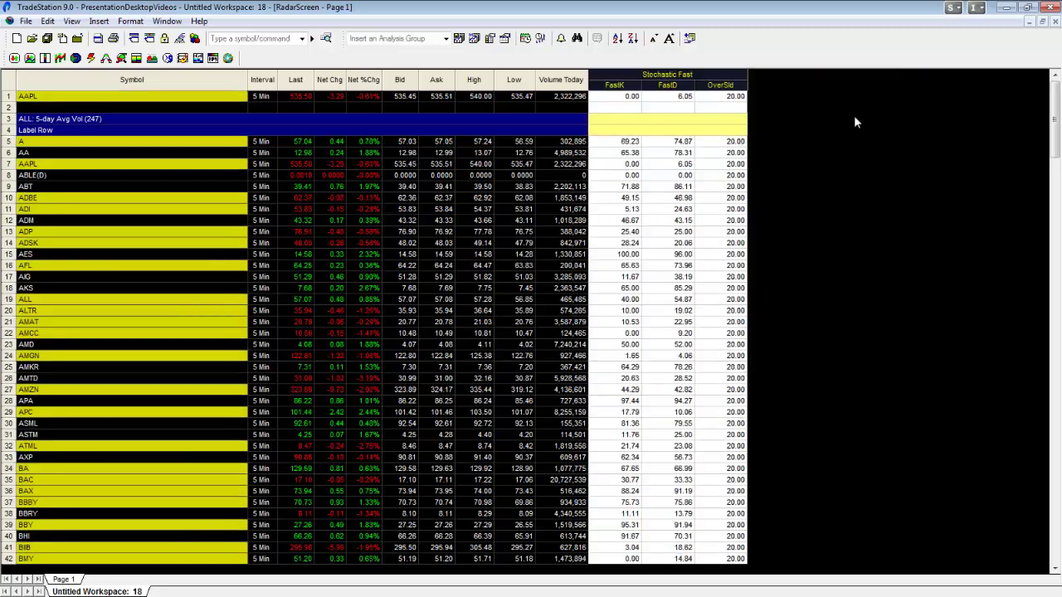
right_click(710, 74)
mouse_move(802, 94)
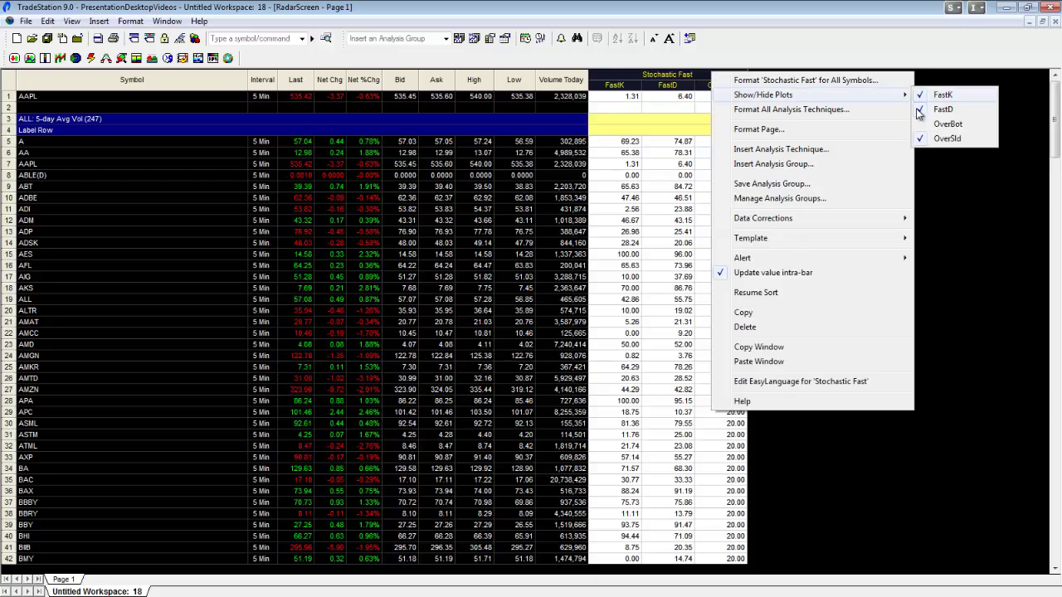
left_click(938, 139)
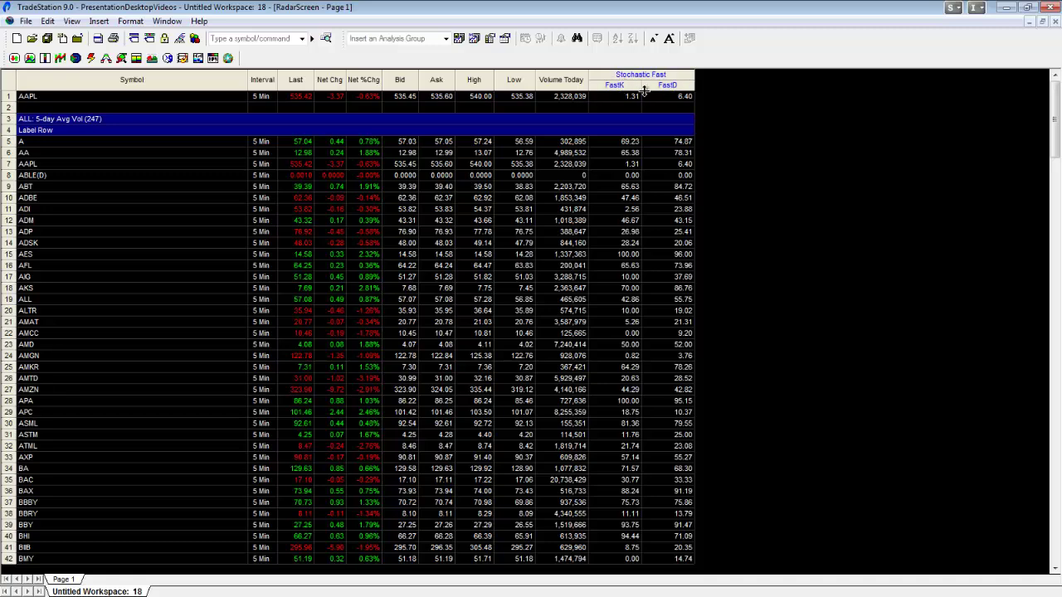
Set the foreground color of the Stochastic Fast indicator's FastK plot to cyan for all symbols.
right_click(614, 86)
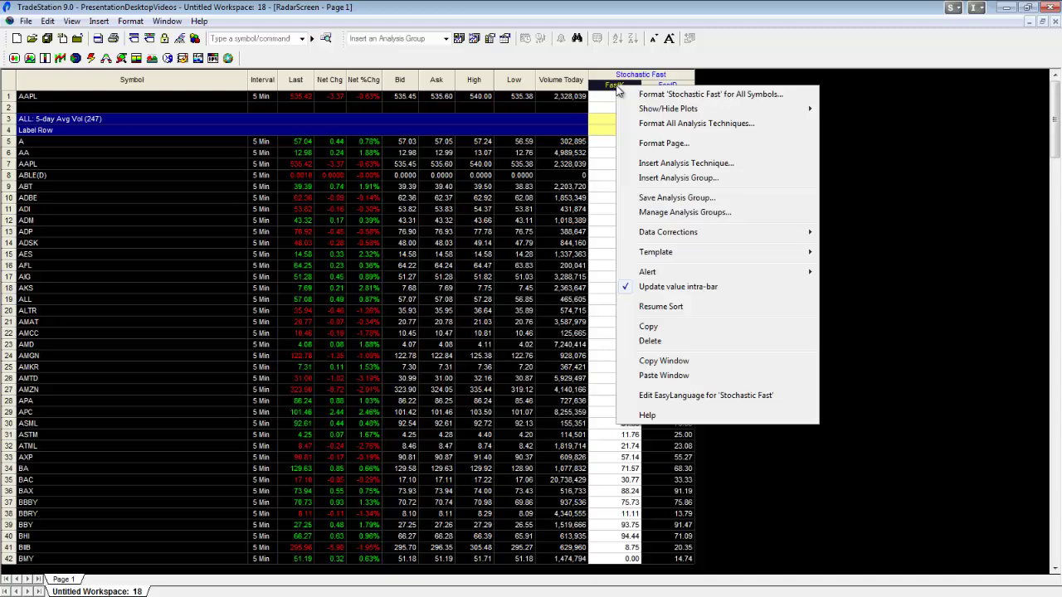
left_click(677, 95)
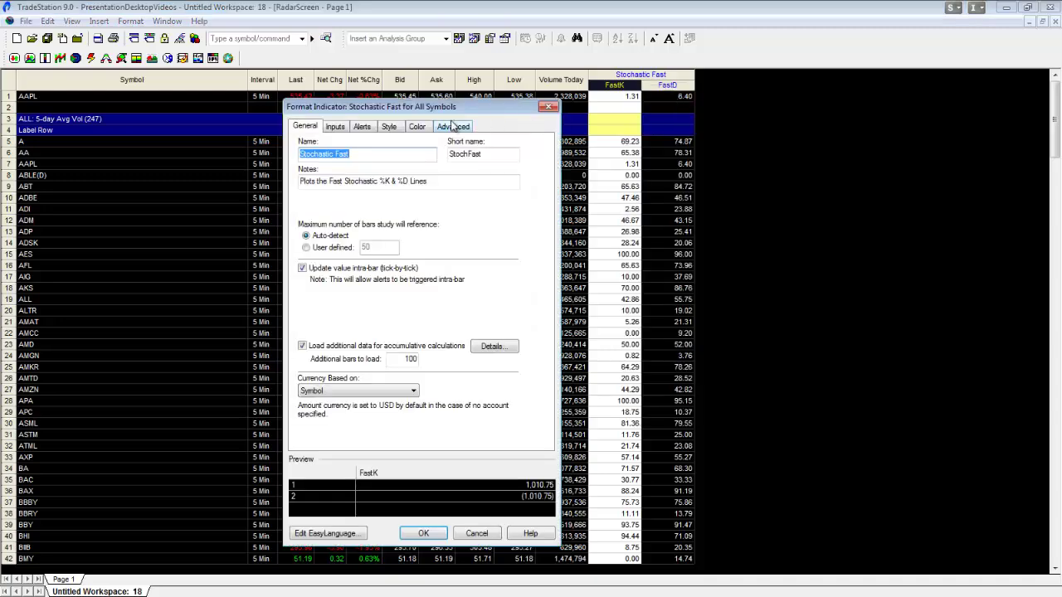
left_click(418, 127)
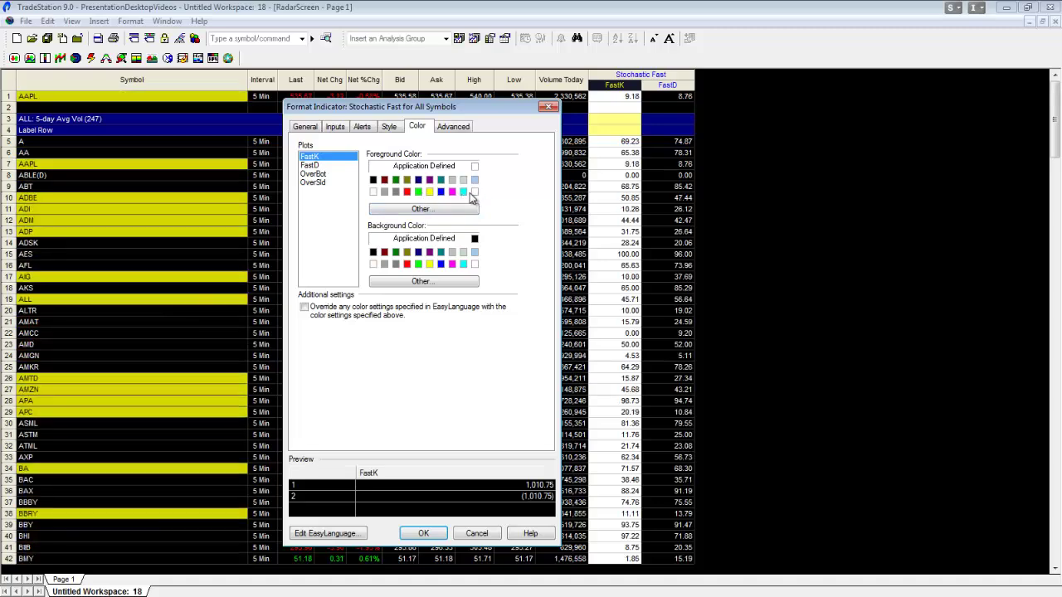
left_click(463, 192)
left_click(421, 534)
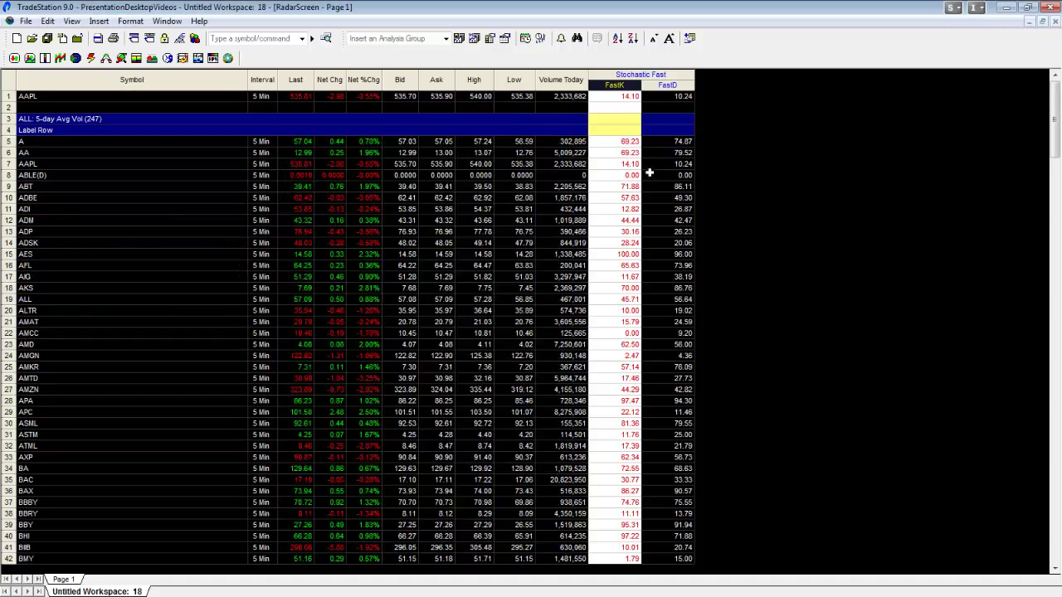
Set the foreground color of the Stochastic Fast indicator's FastD plot to red for all symbols.
right_click(671, 86)
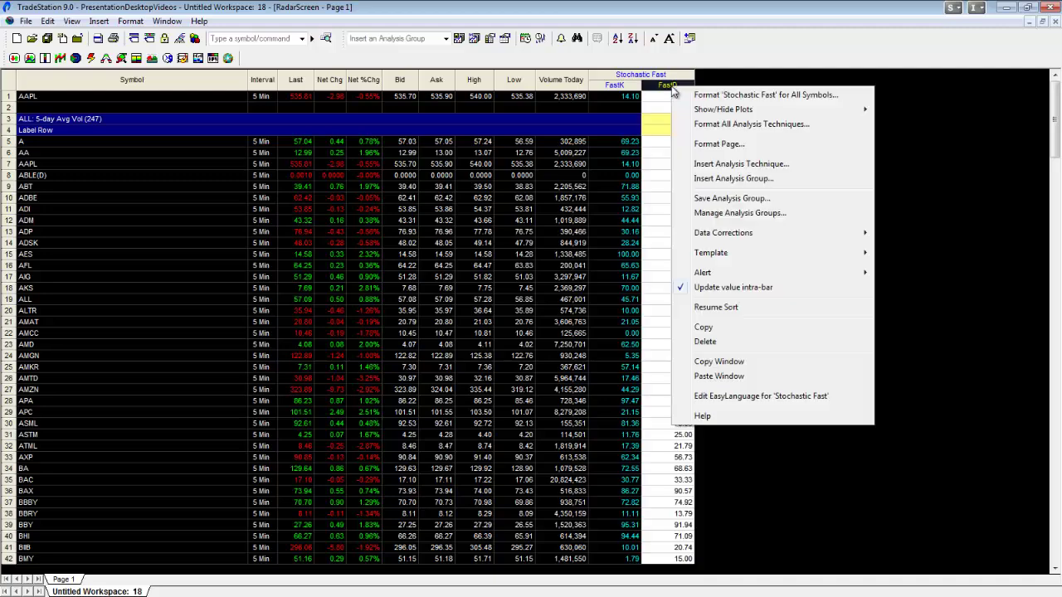
left_click(741, 96)
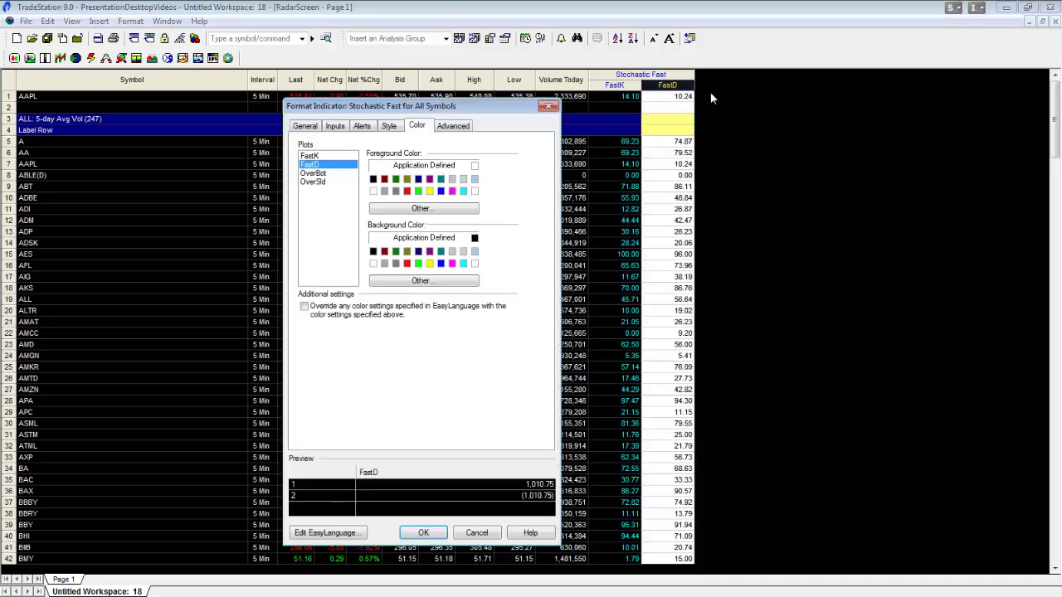
left_click(407, 191)
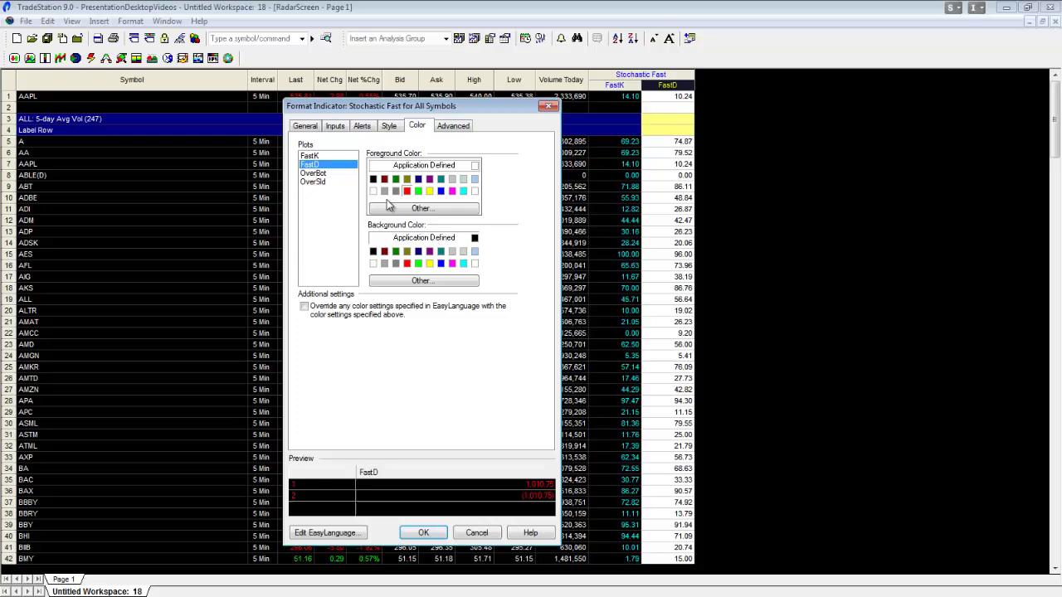
left_click(422, 534)
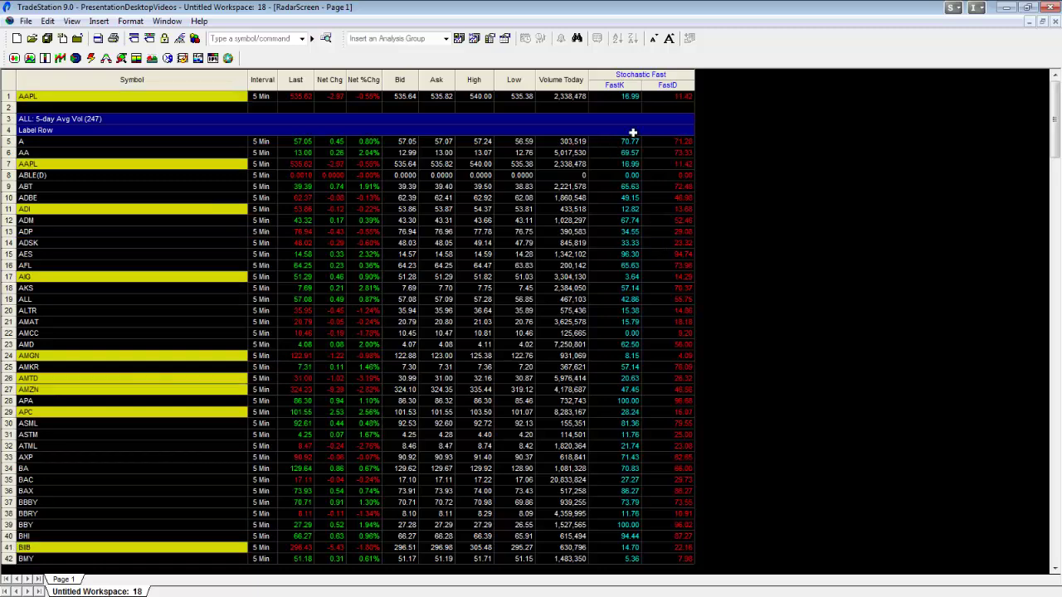
Enable the Stochastic Fast indicator's alert for all symbols and set it to alert once when the condition is true.
right_click(643, 77)
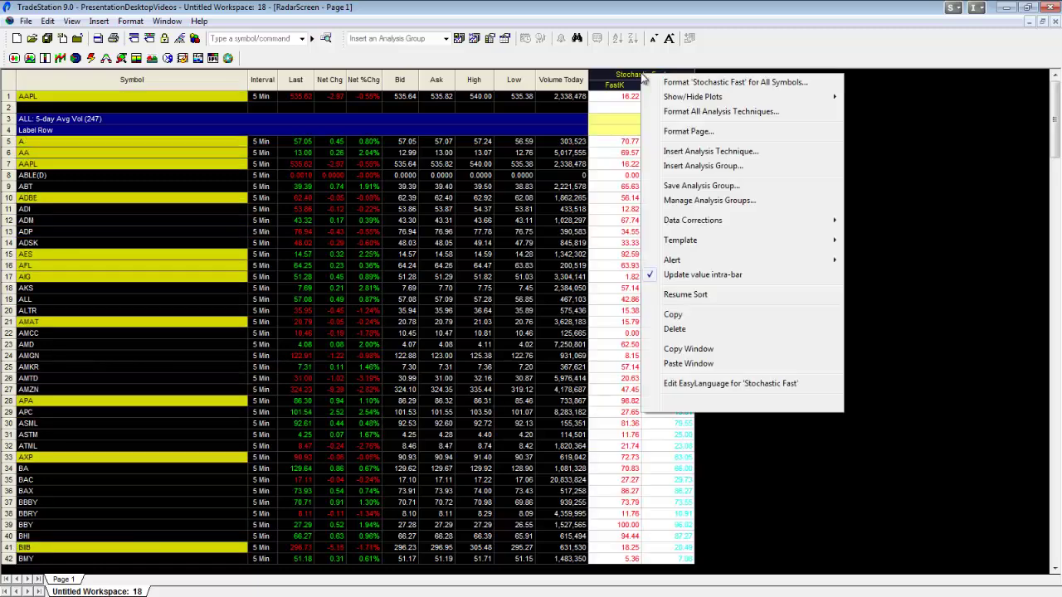
left_click(696, 82)
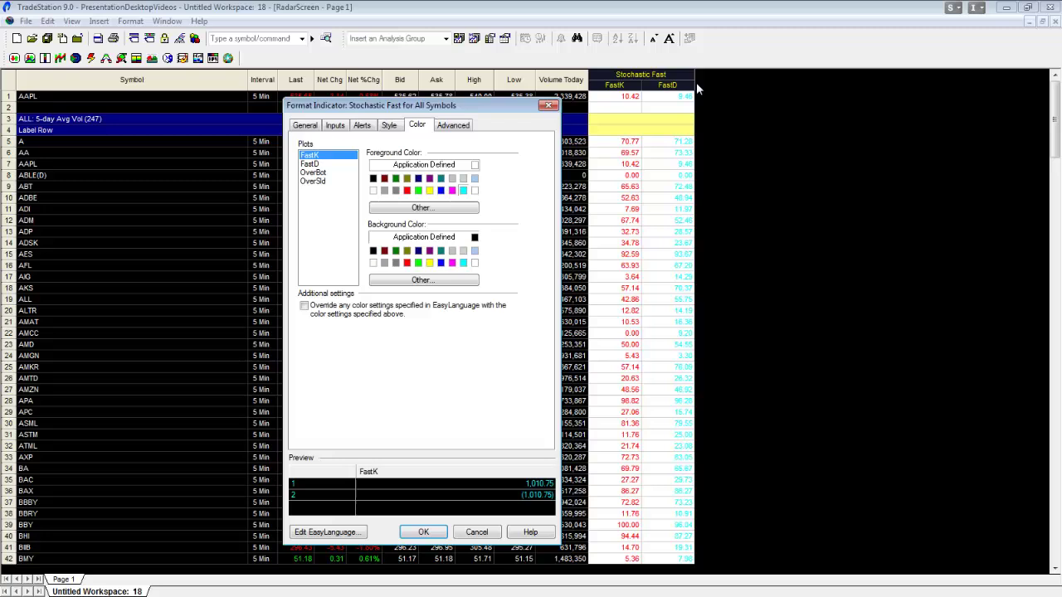
left_click(362, 125)
left_click(319, 147)
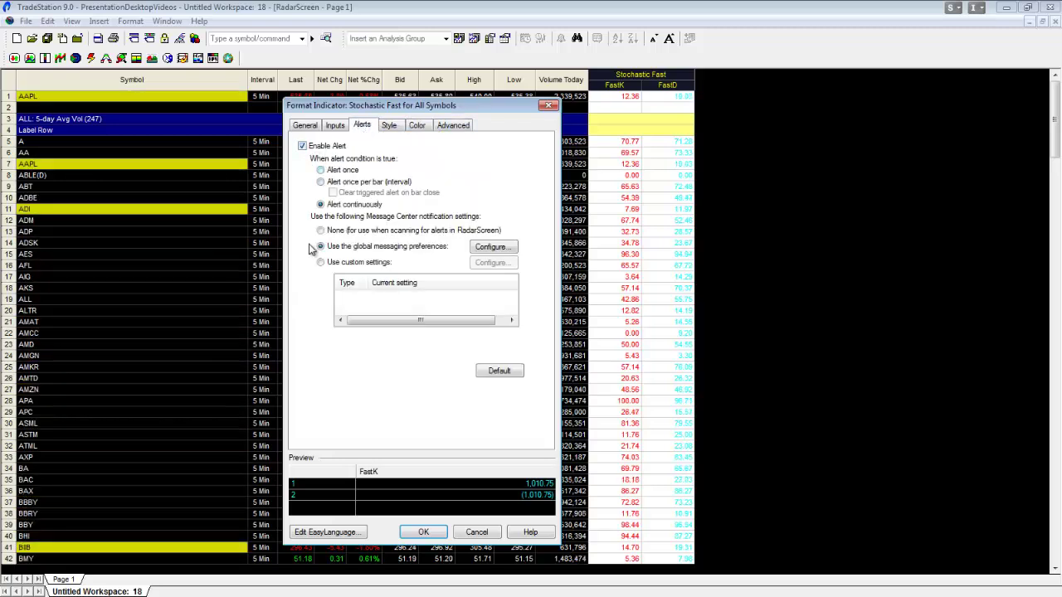
left_click(321, 170)
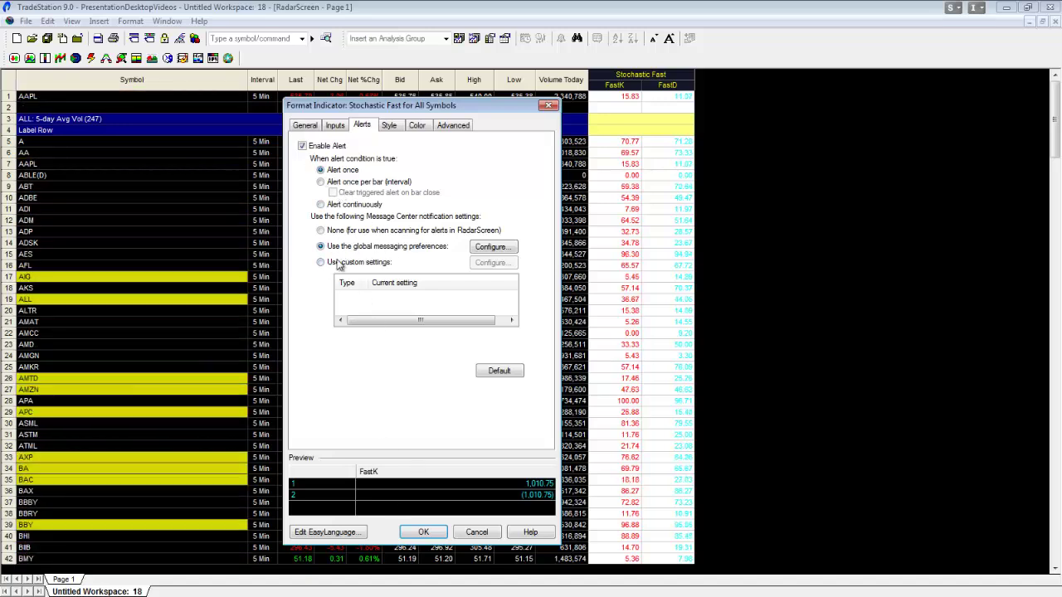
left_click(421, 533)
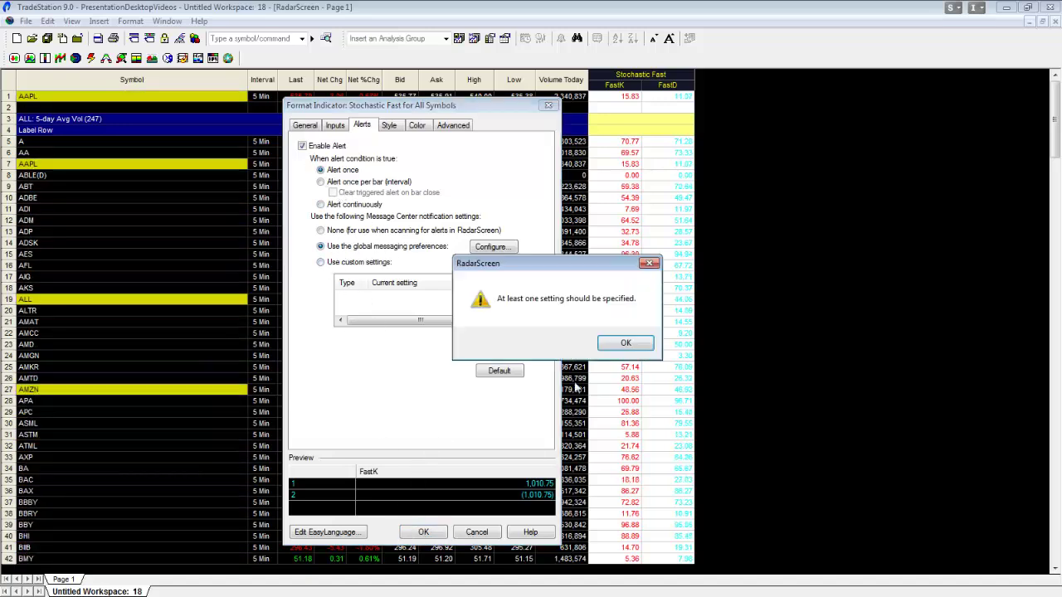
left_click(626, 347)
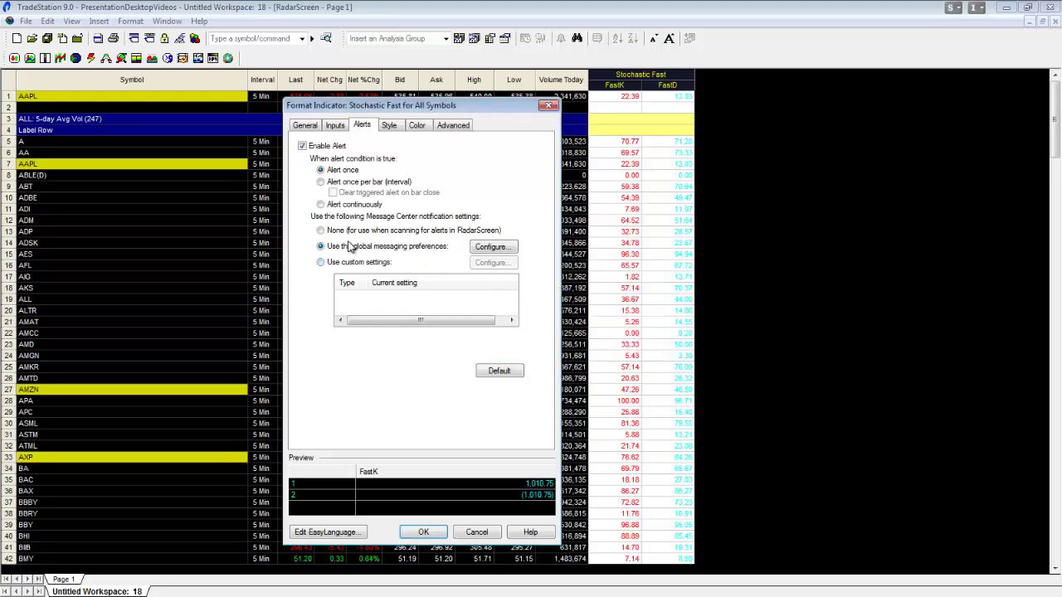
Switch the Stochastic Fast alert to custom notification settings with an audible beep and apply the indicator format.
left_click(347, 262)
left_click(478, 264)
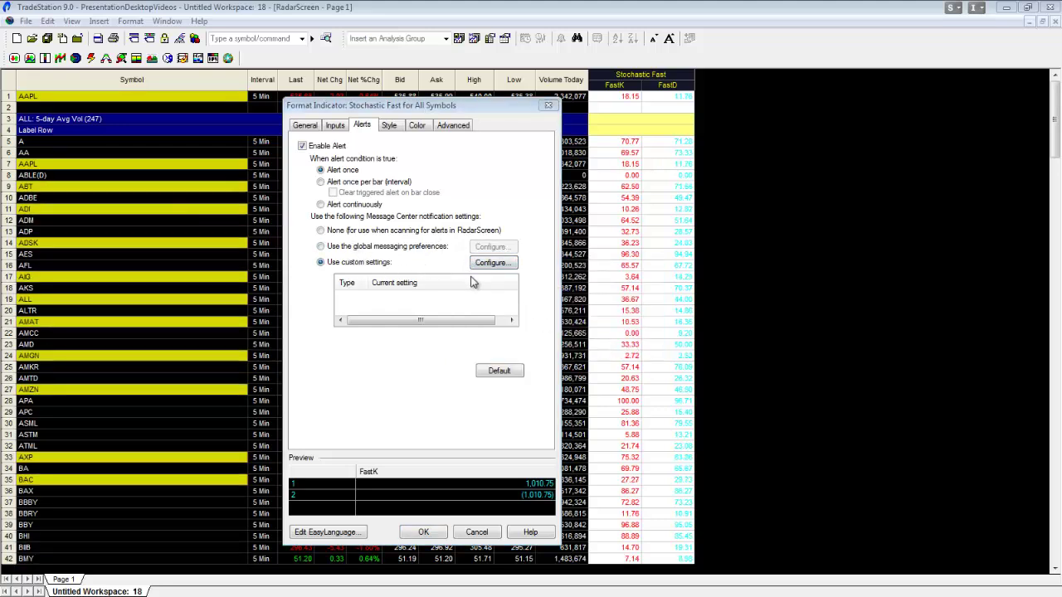
left_click(360, 208)
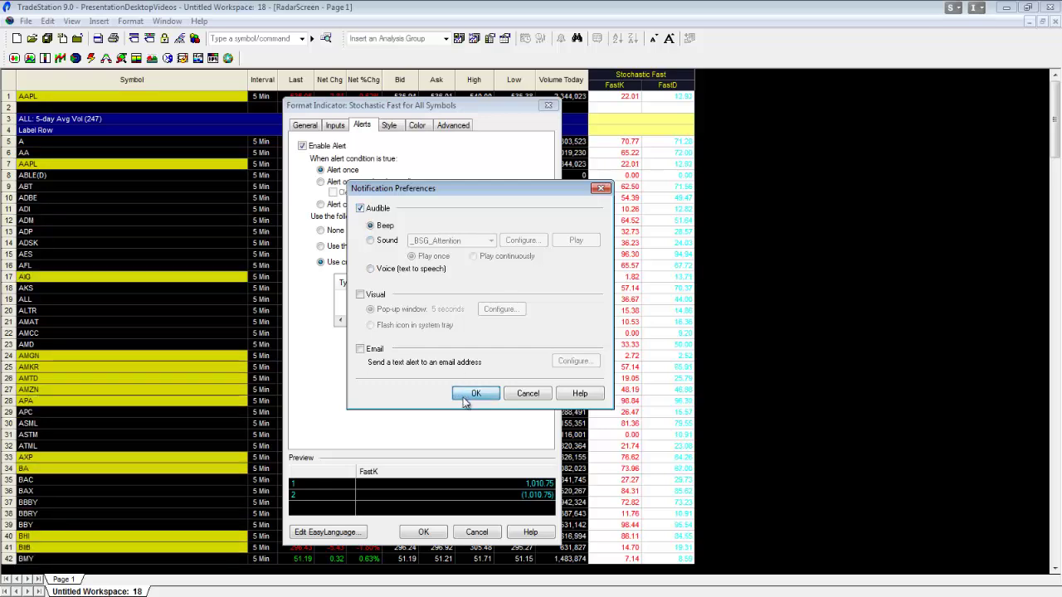
left_click(475, 394)
left_click(423, 532)
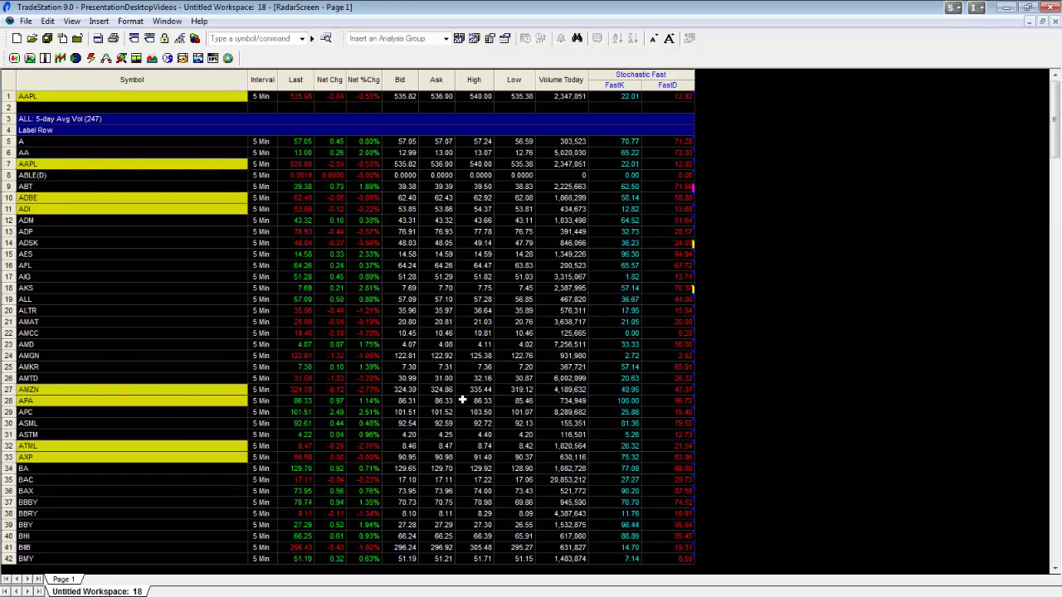
Set the interval of the symbol rows from A through ADSK to Daily.
mouse_move(616, 333)
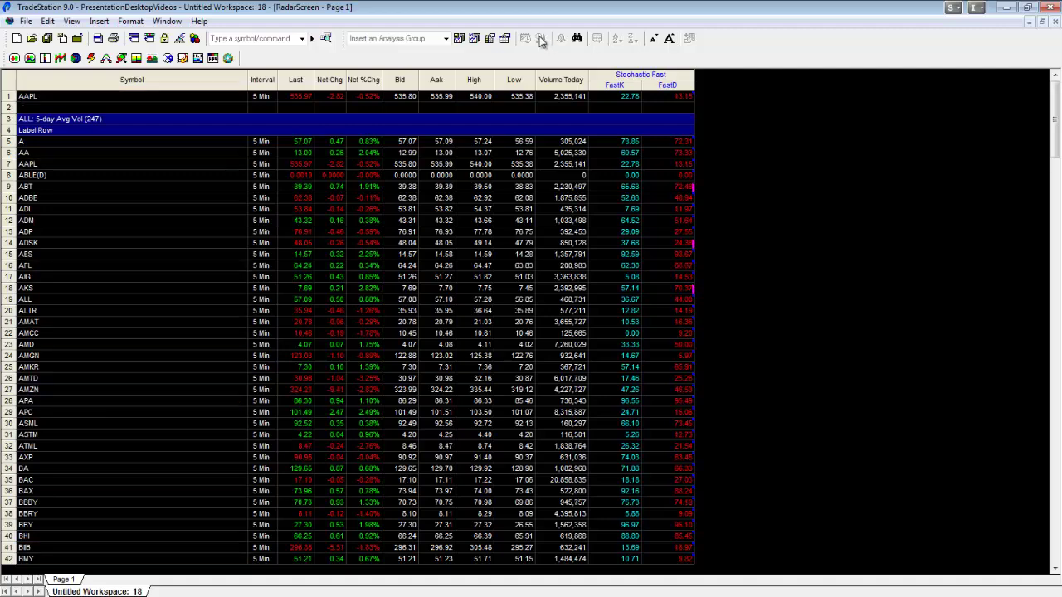
left_click(7, 80)
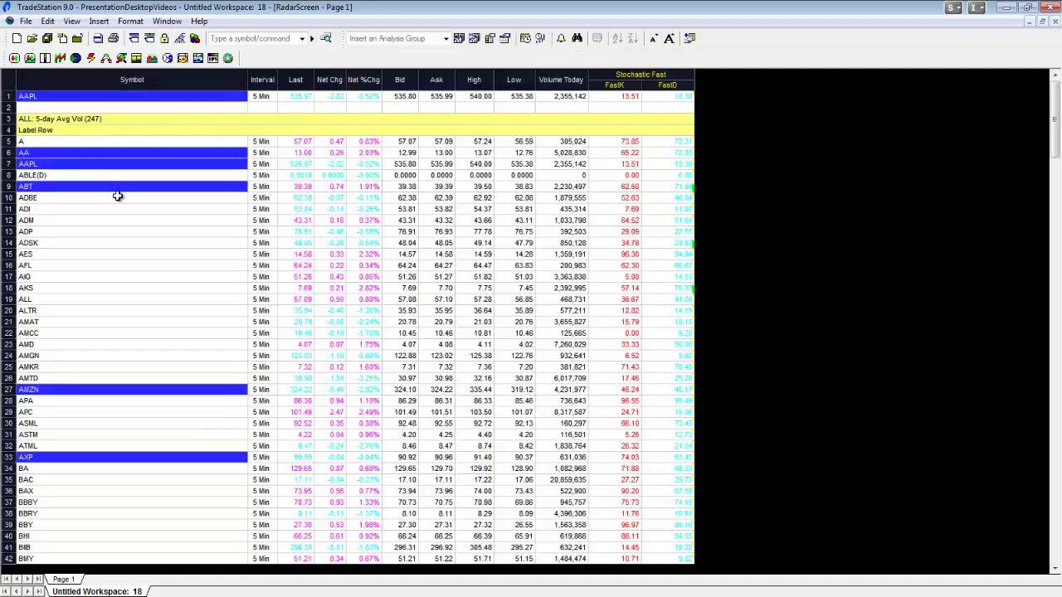
left_click(230, 178)
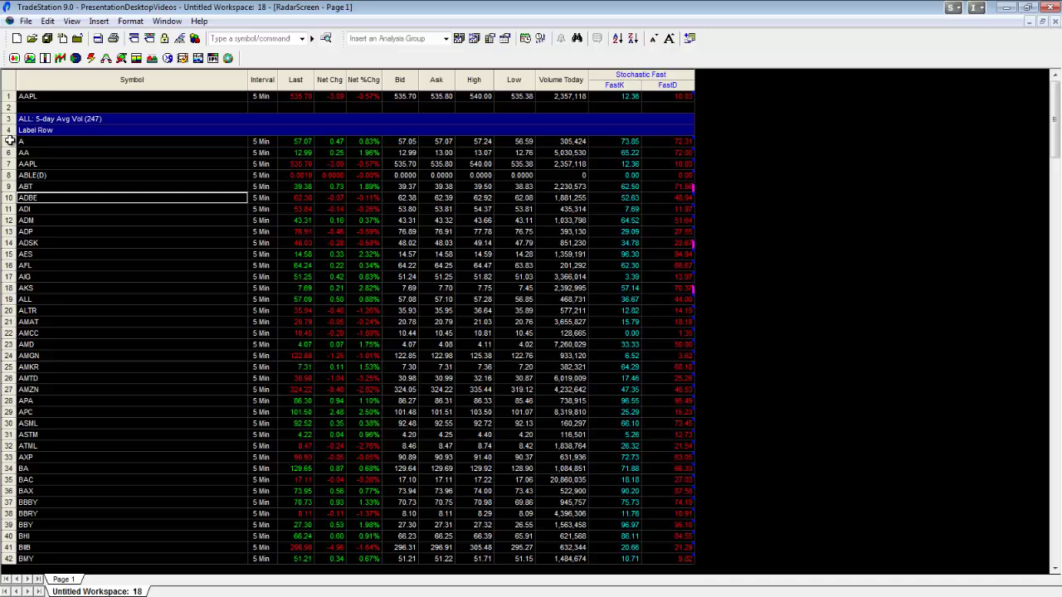
left_click_drag(6, 153, 130, 236)
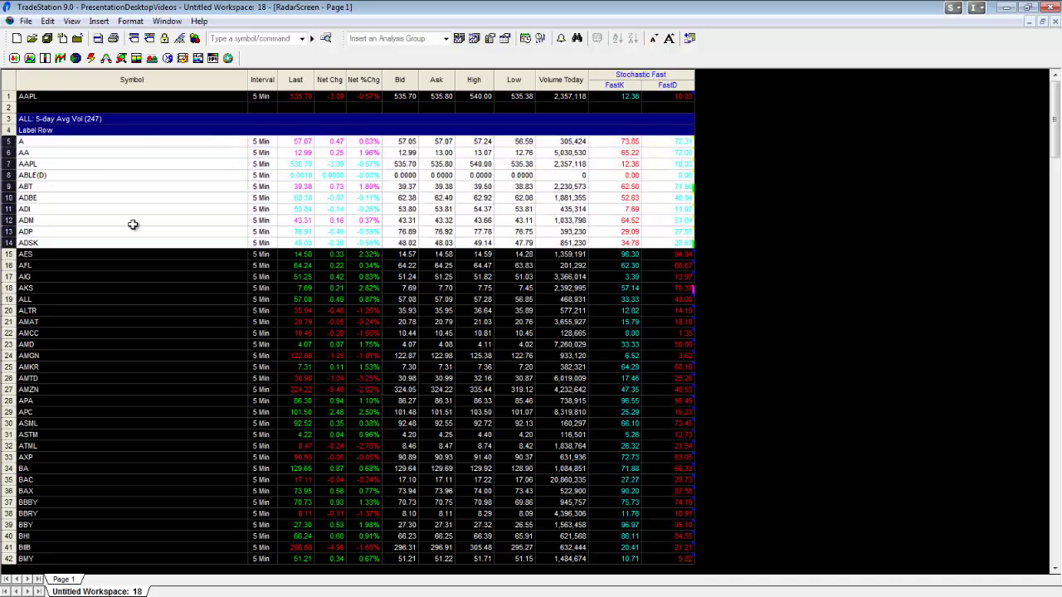
left_click(541, 39)
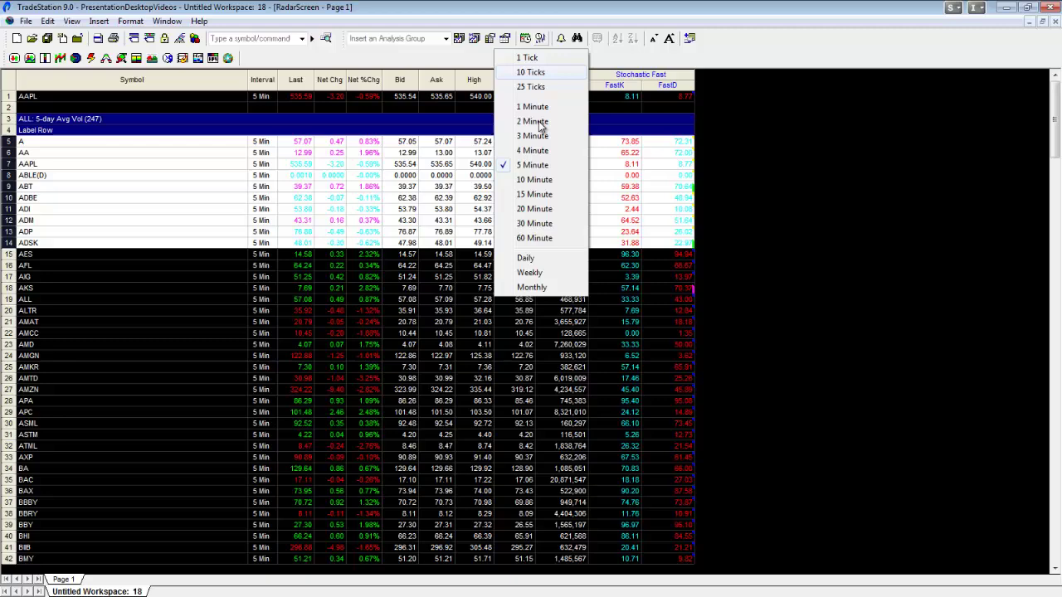
left_click(540, 256)
left_click(261, 175)
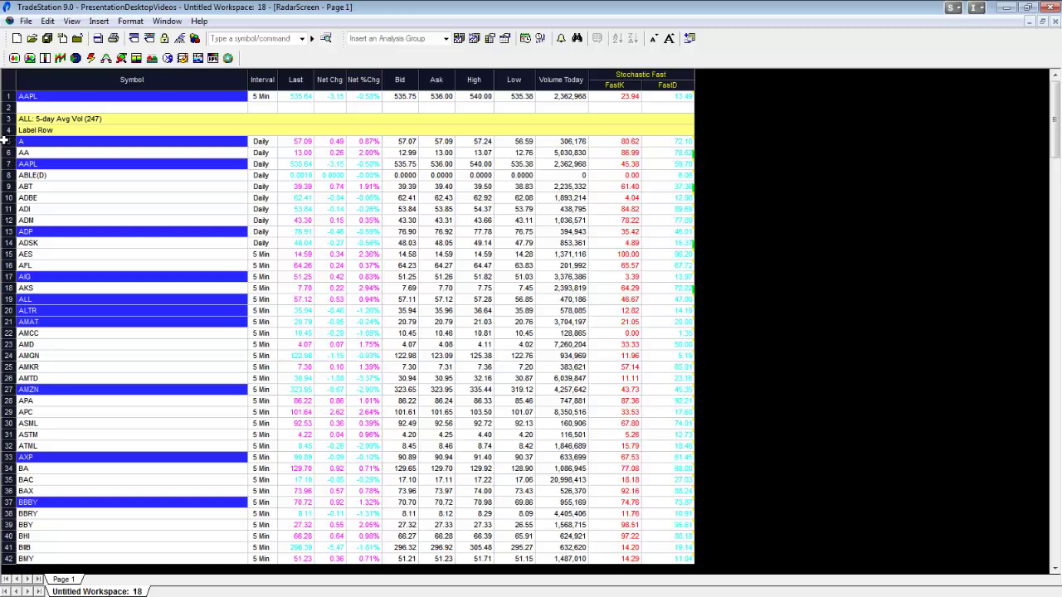
Set the interval of all symbols on the RadarScreen page to 1 Minute.
right_click(4, 142)
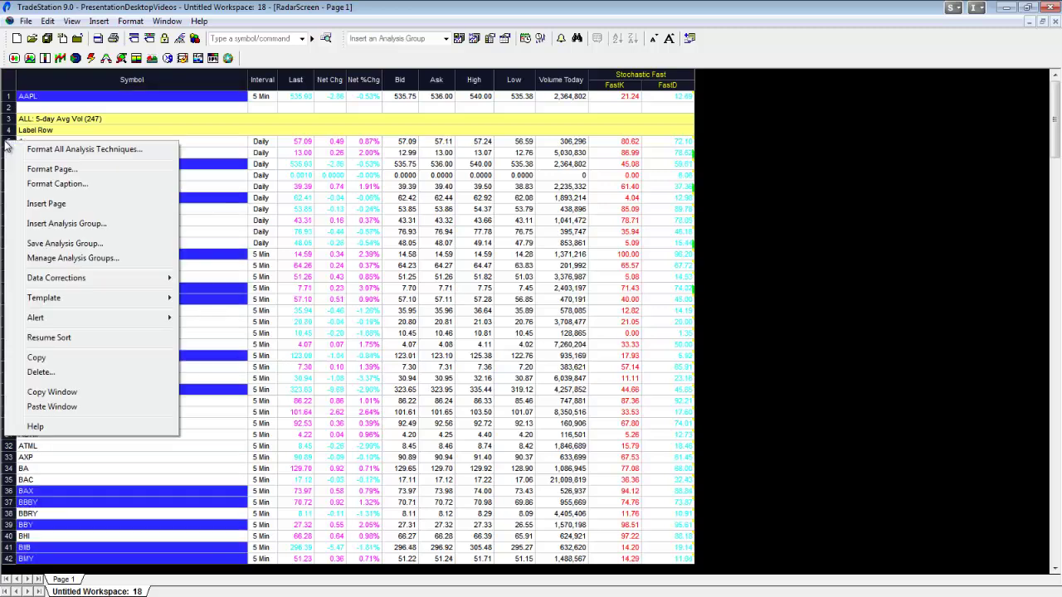
left_click(539, 38)
left_click(539, 38)
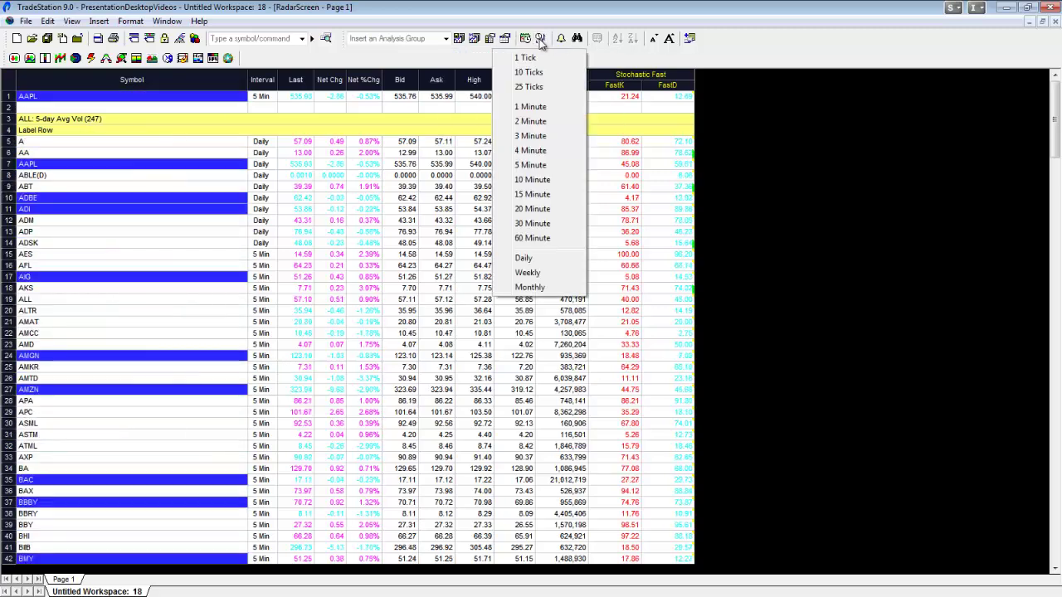
left_click(539, 107)
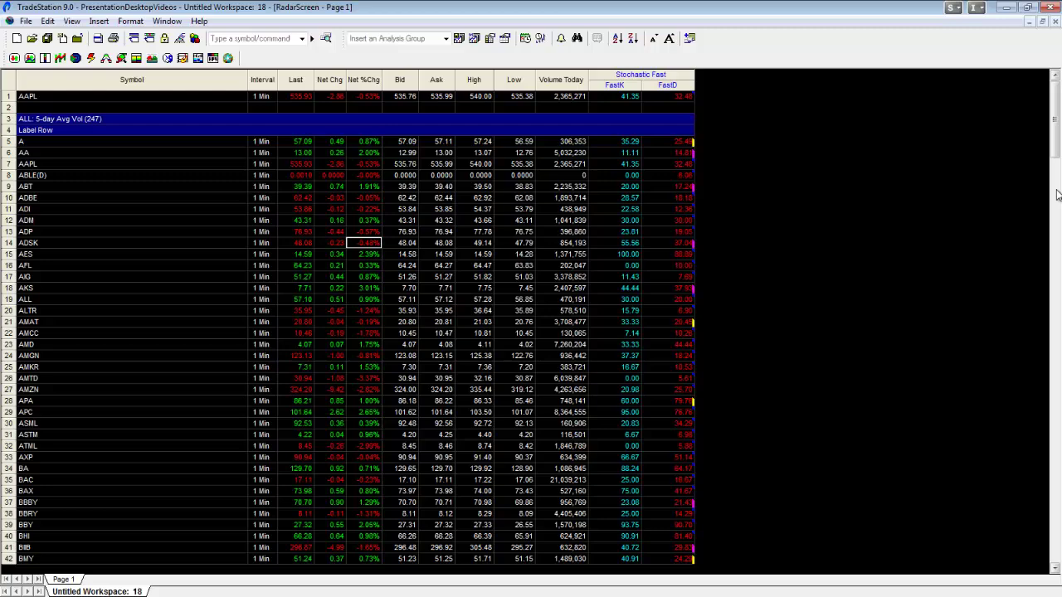
left_click_drag(1057, 146, 1057, 196)
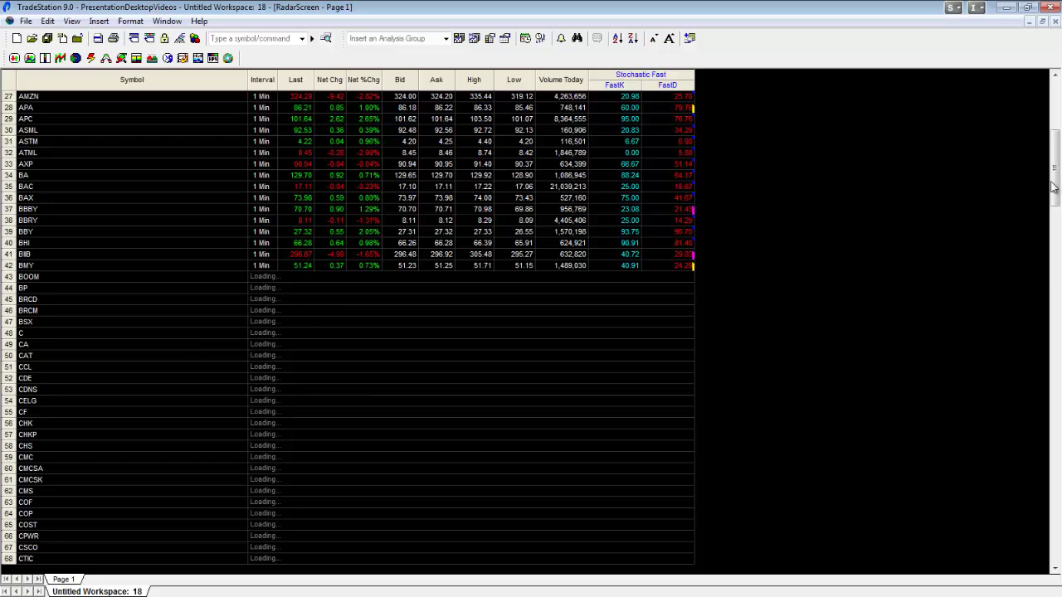
left_click_drag(1058, 207, 917, 126)
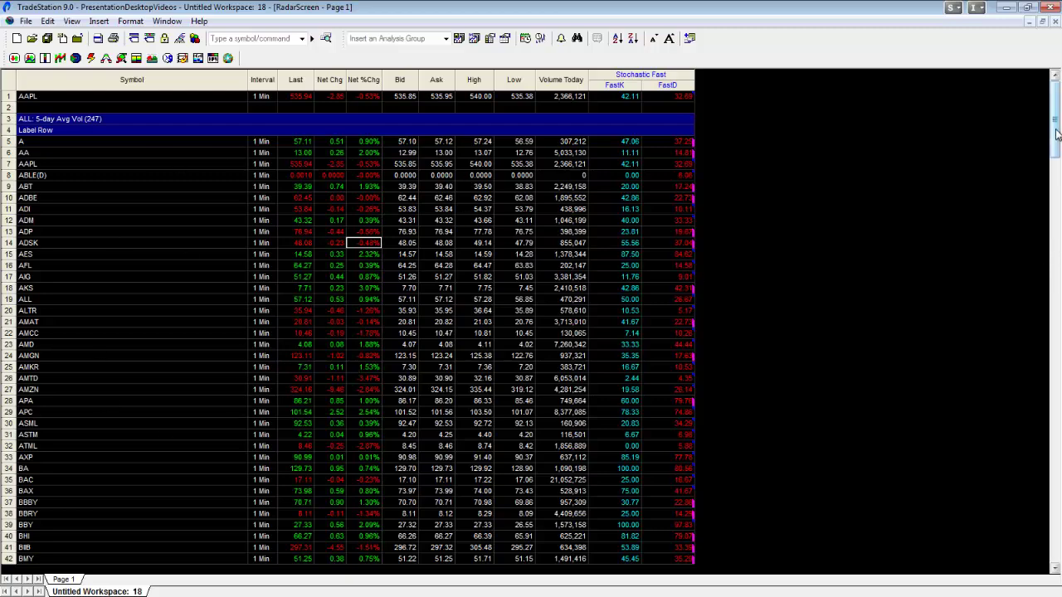
left_click_drag(1058, 133, 1039, 91)
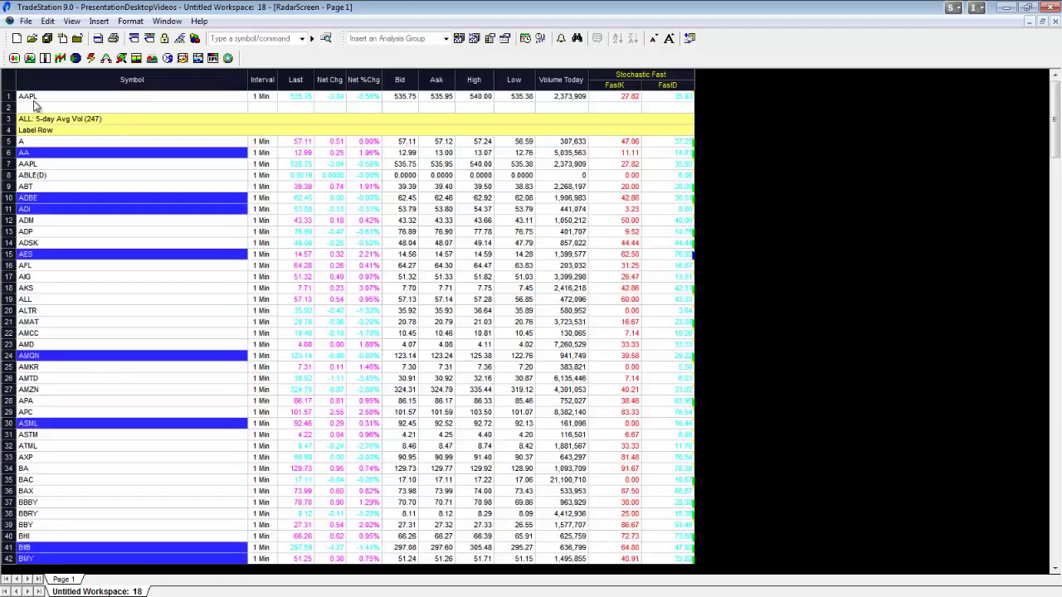
Format all symbols to use the custom session template US Stock with Pre & Post Market.
right_click(35, 100)
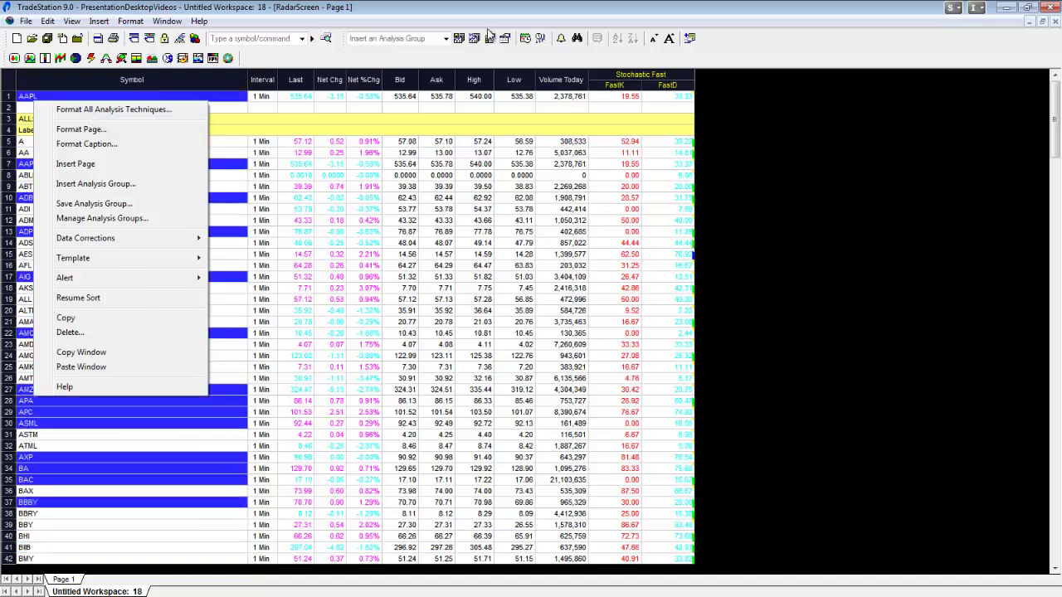
left_click(136, 205)
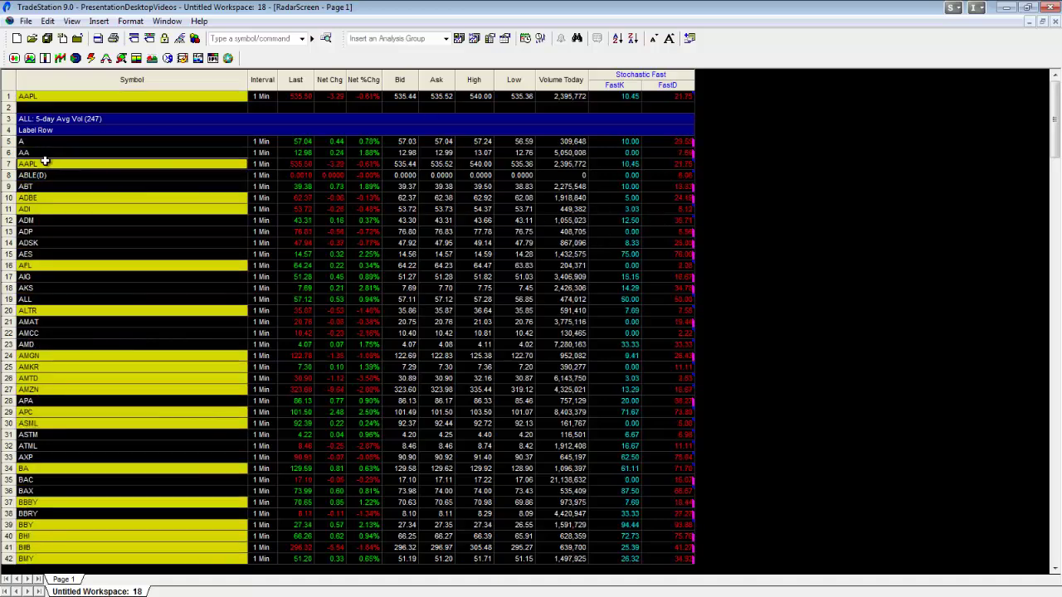
right_click(48, 165)
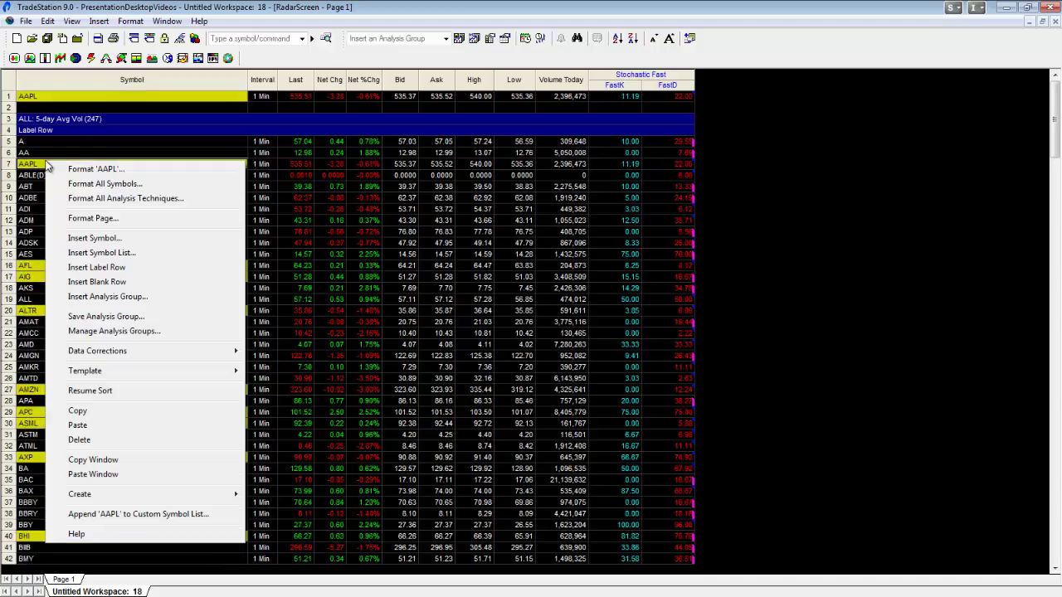
left_click(104, 188)
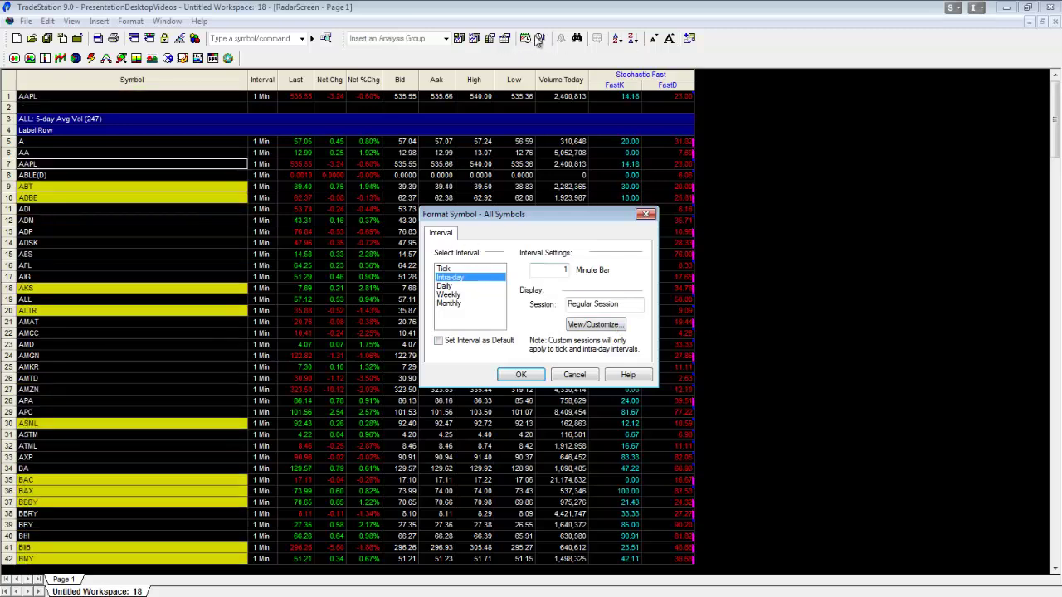
left_click(593, 326)
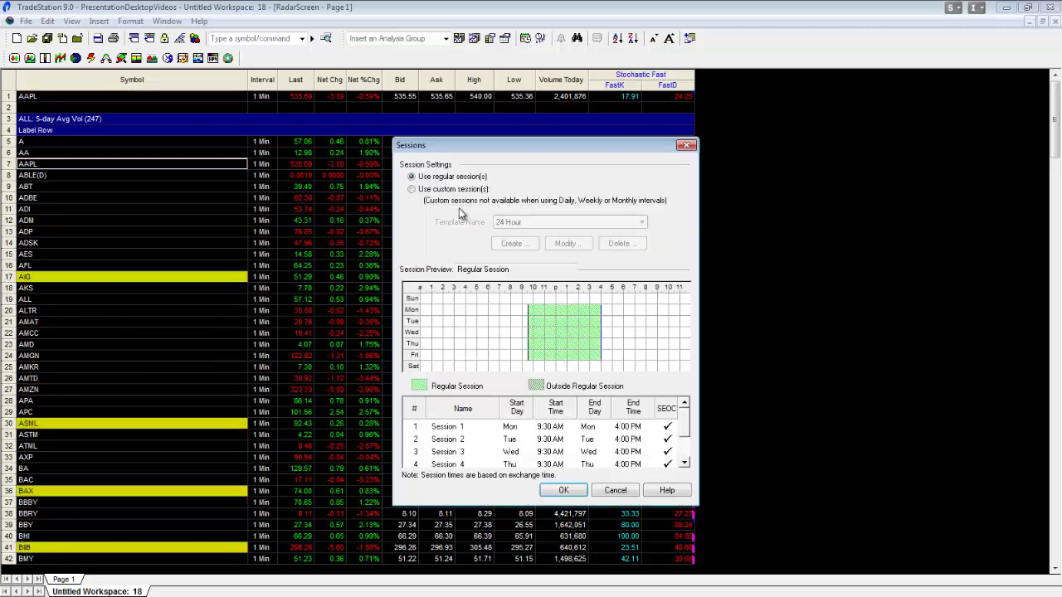
left_click(412, 189)
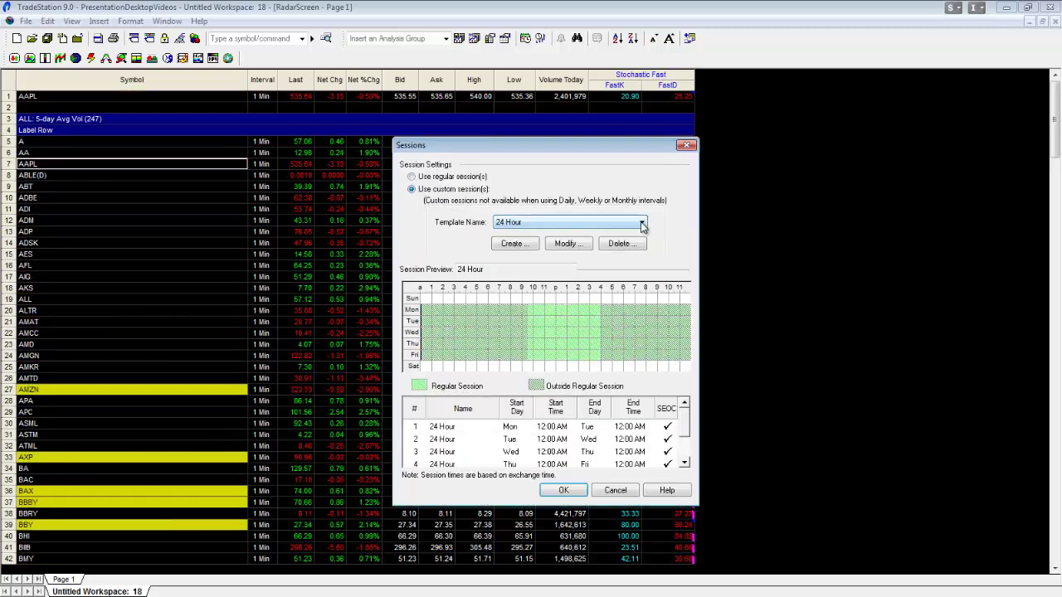
left_click(642, 222)
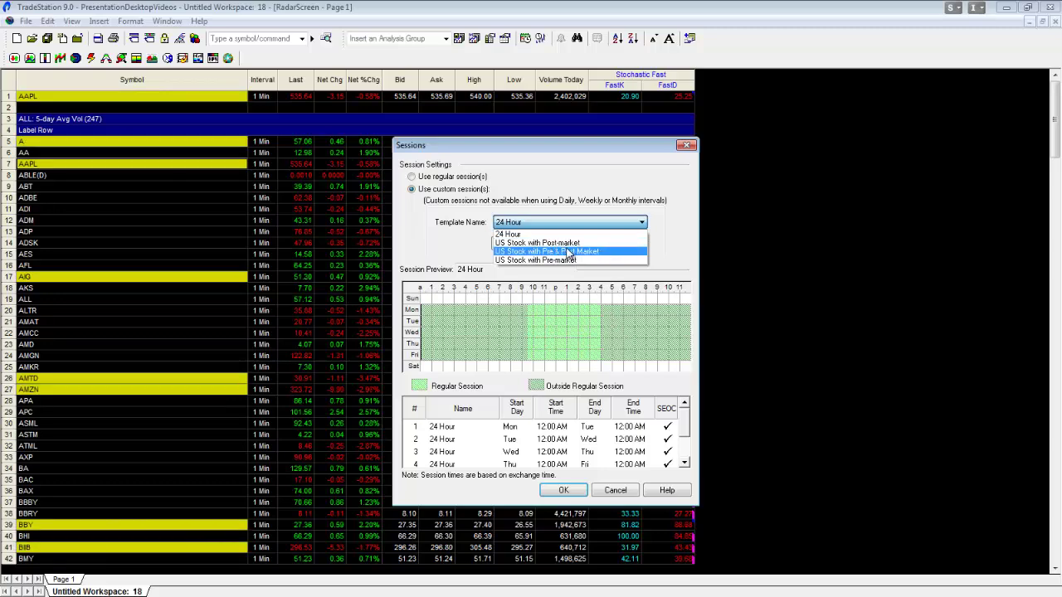
left_click(601, 251)
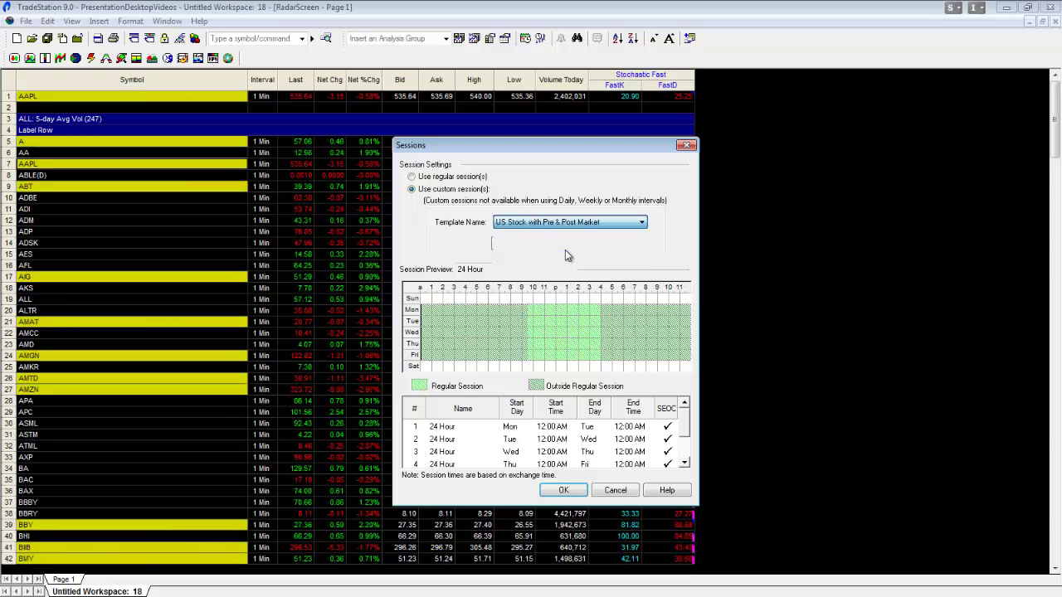
left_click(564, 490)
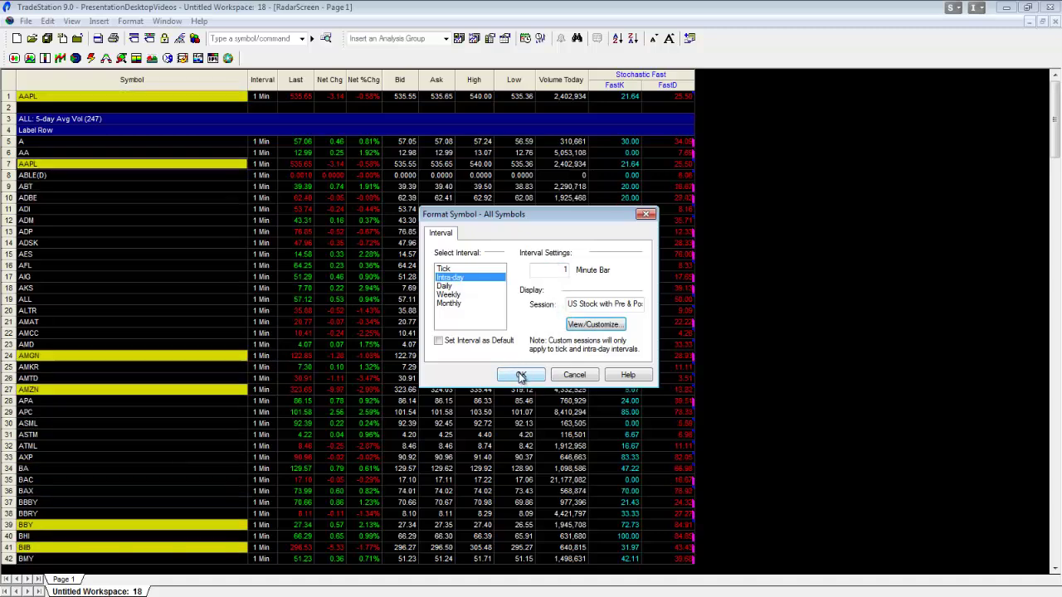
left_click(521, 377)
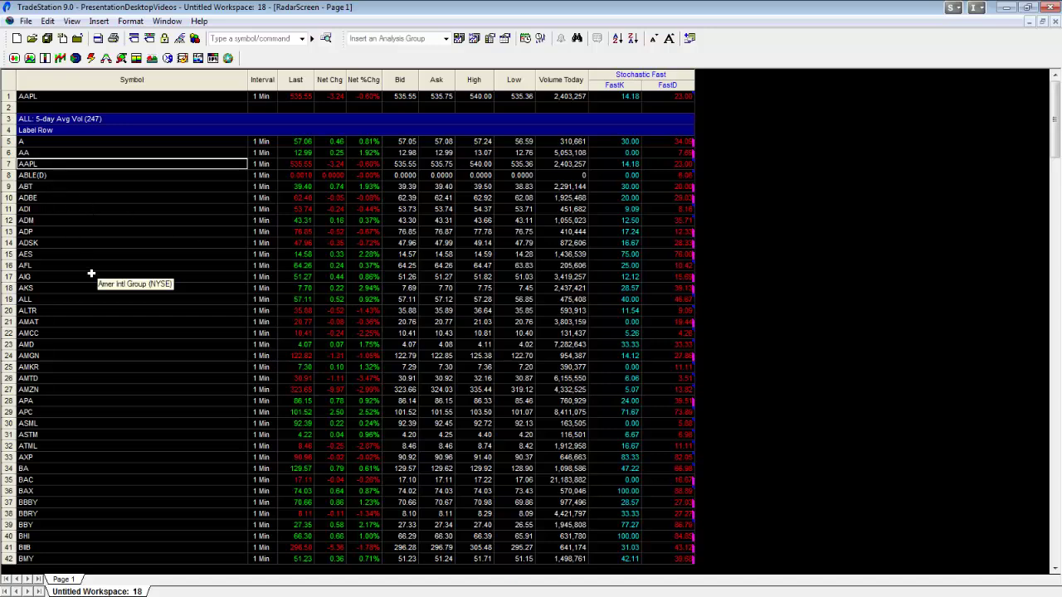
Review the custom session template and its session times in the format settings for all symbols, leaving without applying changes.
right_click(70, 215)
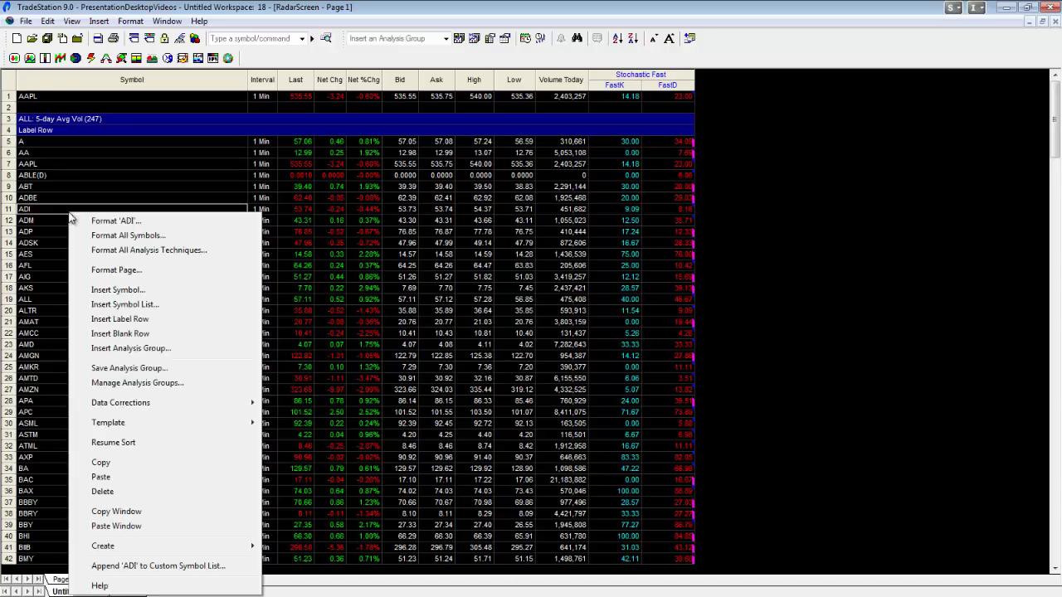
left_click(151, 234)
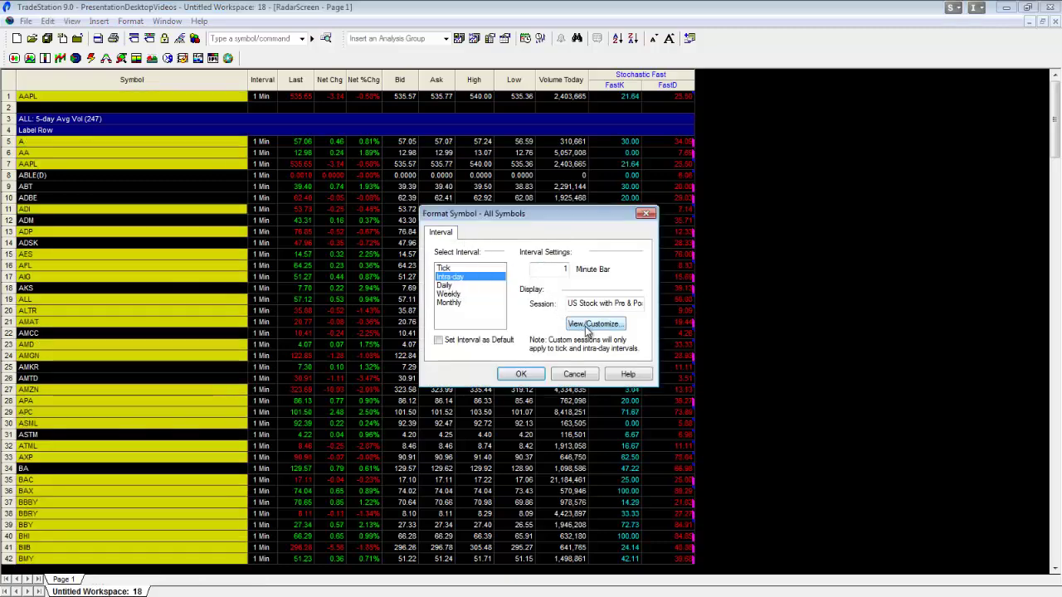
left_click(585, 325)
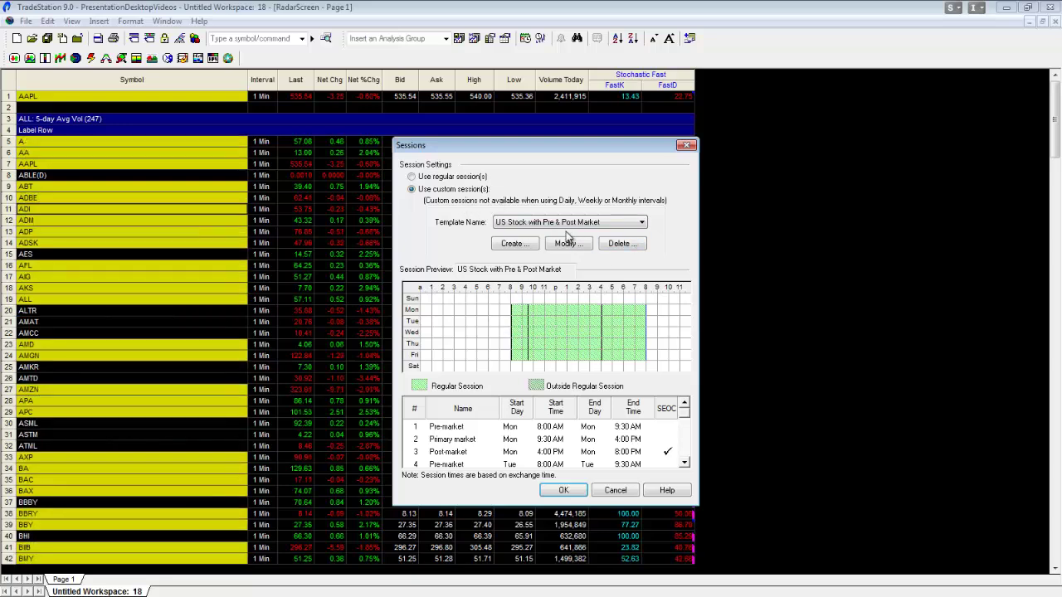
left_click(614, 493)
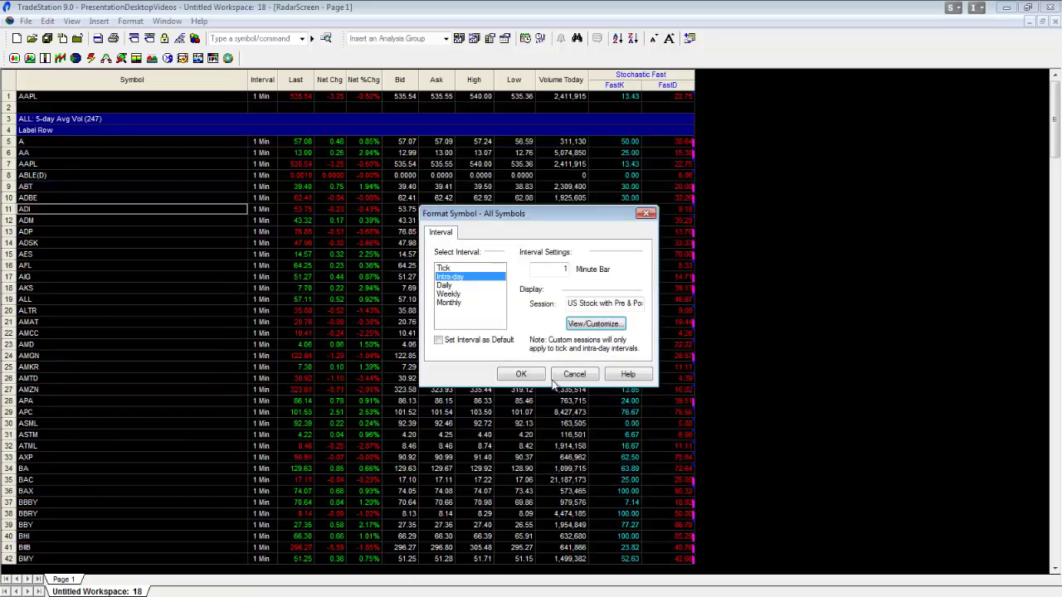
left_click(572, 375)
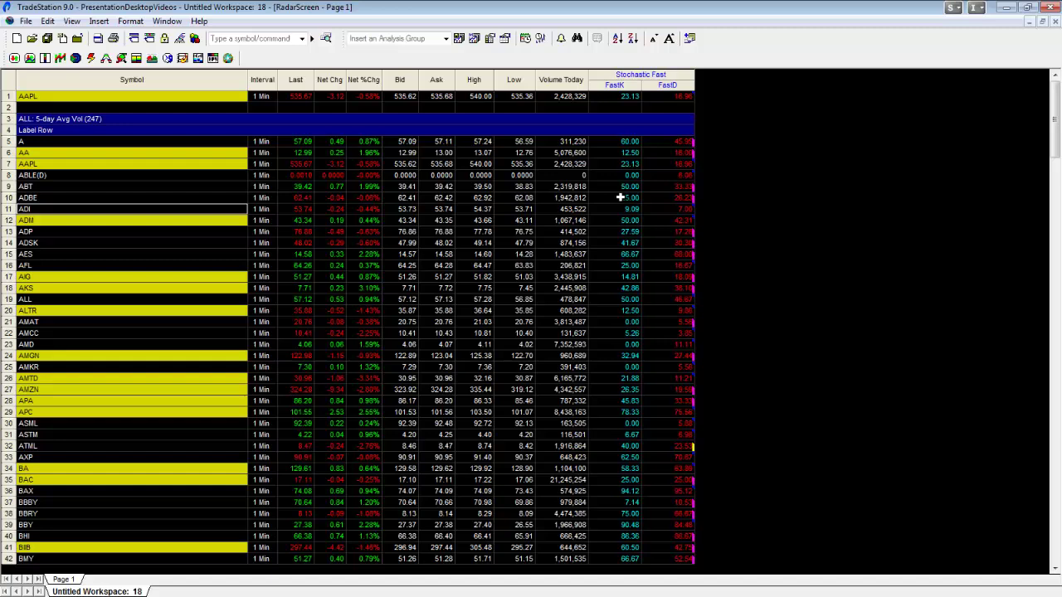
mouse_move(664, 178)
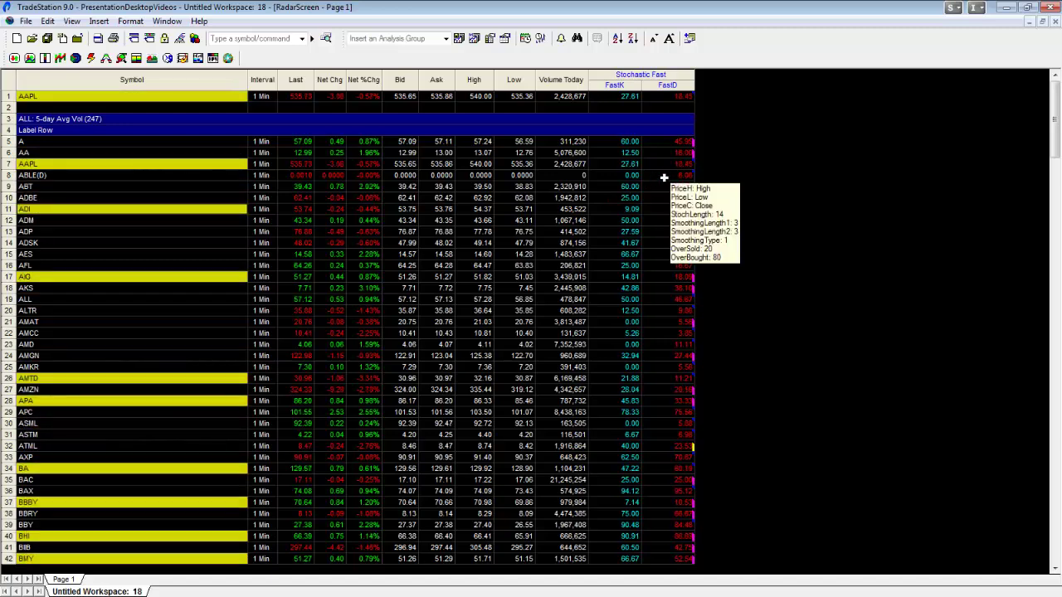